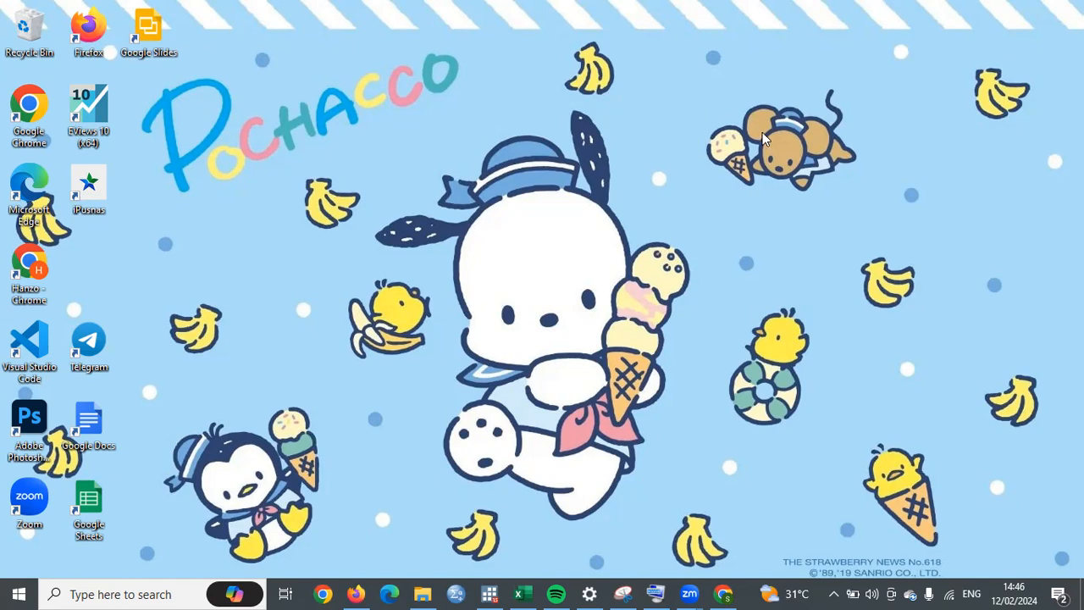
Switch to the Excel workbook and review the 2010-2022 monthly production index table in Sheet1.
{"action": "left_click", "coordinate": [523, 593]}
{"action": "left_click", "coordinate": [105, 550]}
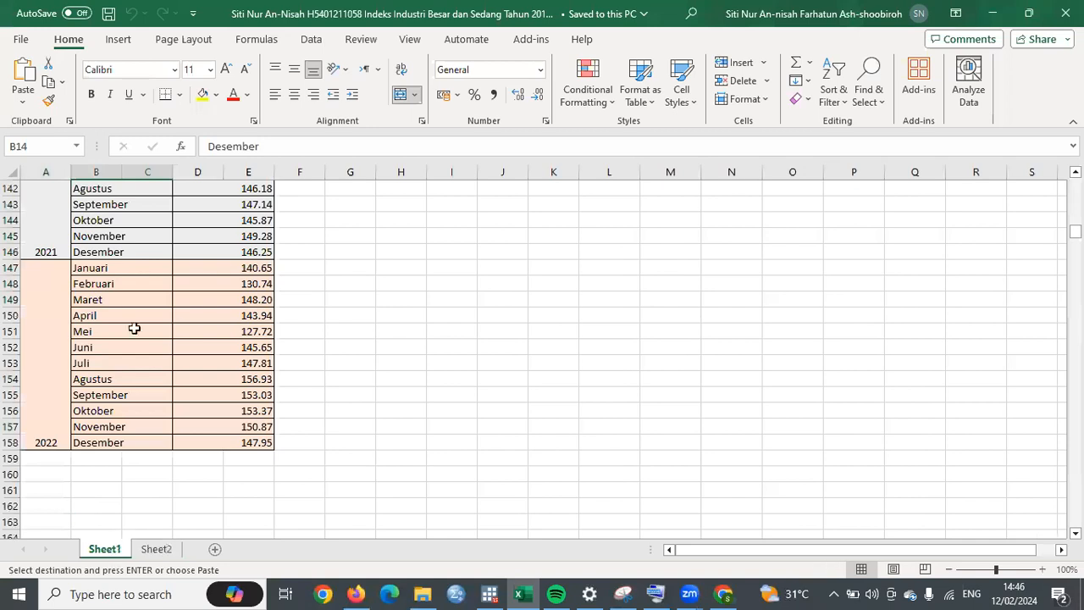
{"action": "scroll", "coordinate": [133, 327], "scroll_direction": "up", "scroll_amount": 20}
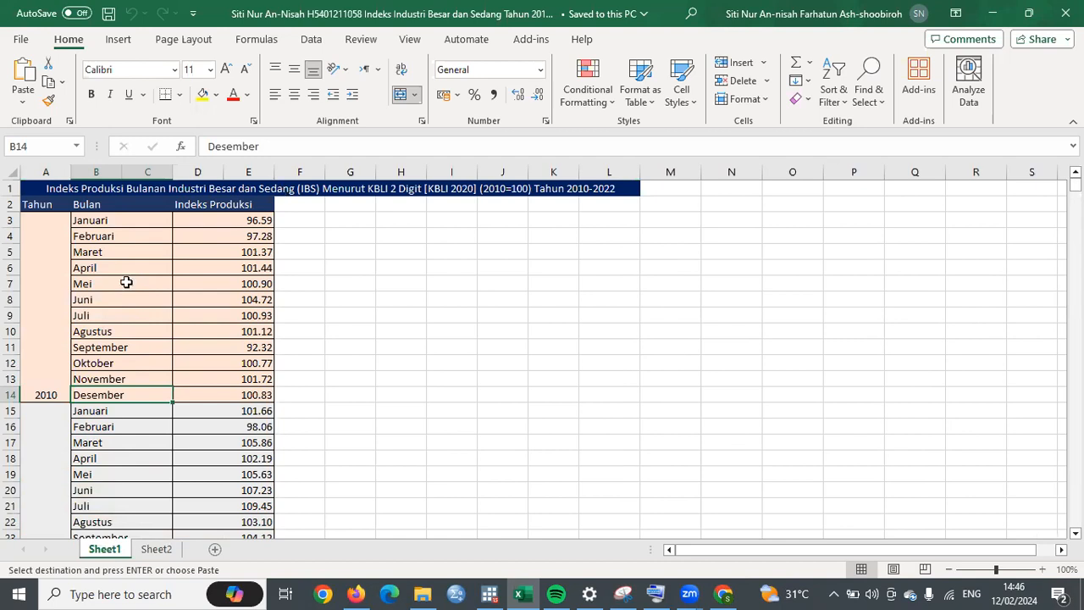
{"action": "left_click", "coordinate": [102, 225]}
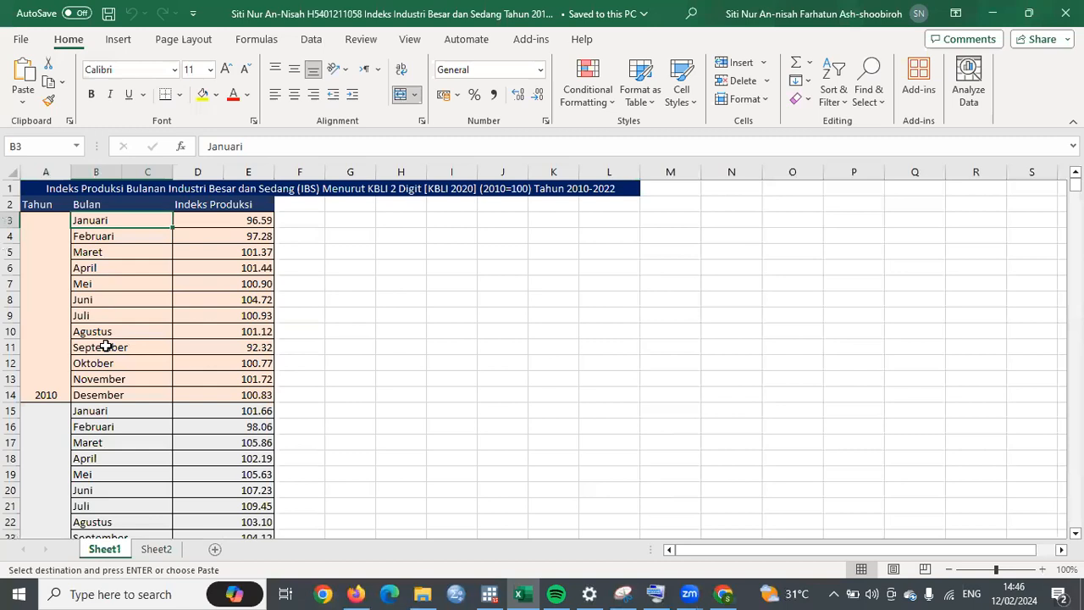
{"action": "scroll", "coordinate": [99, 390], "scroll_direction": "down", "scroll_amount": 8}
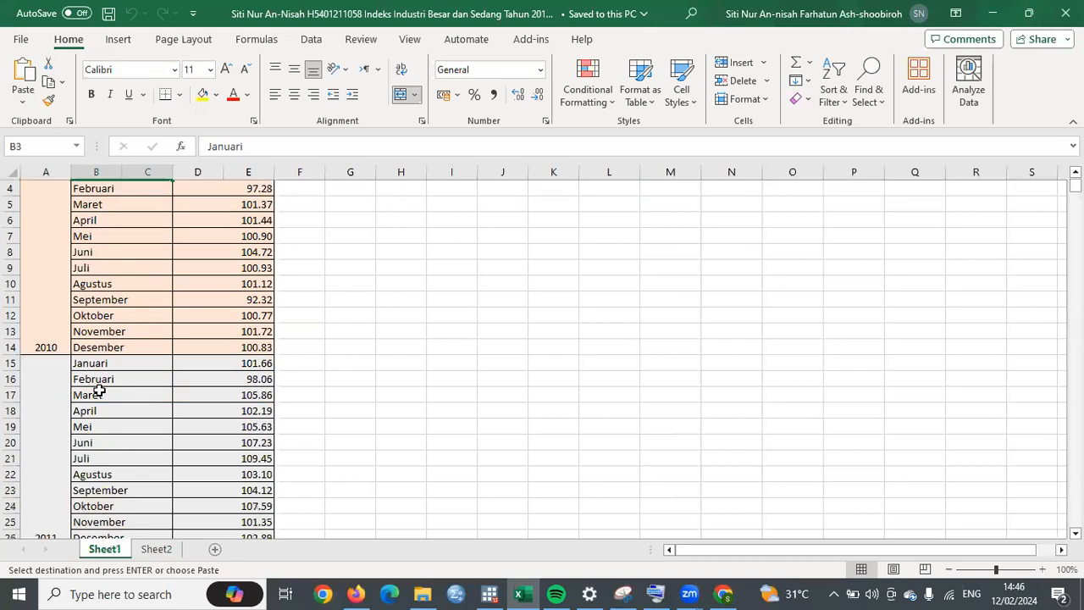
{"action": "scroll", "coordinate": [99, 389], "scroll_direction": "down", "scroll_amount": 20}
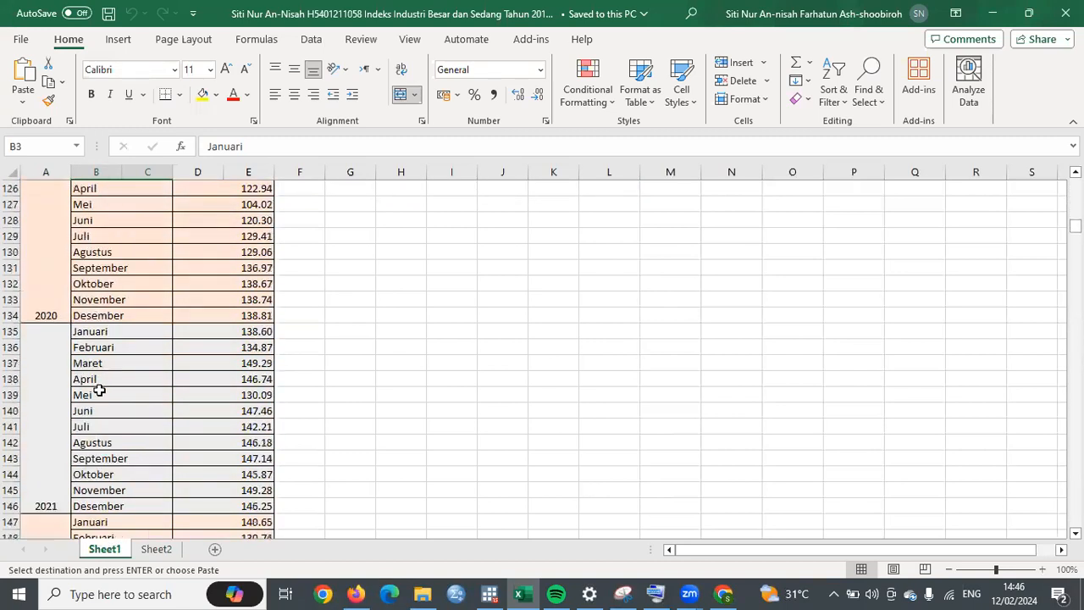
{"action": "scroll", "coordinate": [99, 390], "scroll_direction": "down", "scroll_amount": 5}
{"action": "scroll", "coordinate": [99, 406], "scroll_direction": "up", "scroll_amount": 3}
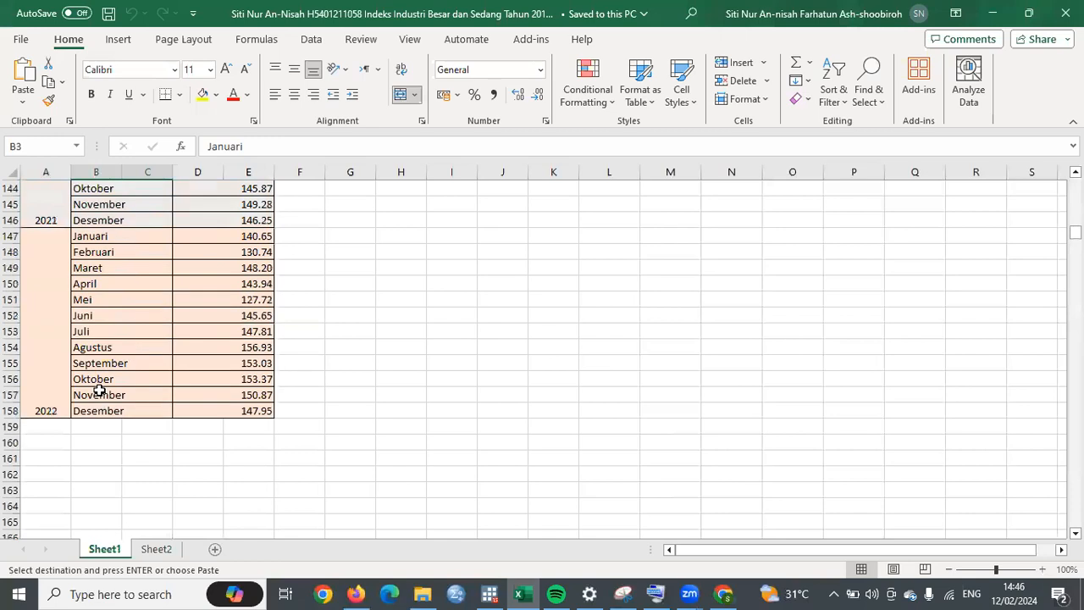
Copy the INDEKS column, cells A1 to A157, from Sheet2.
{"action": "left_click", "coordinate": [152, 550]}
{"action": "scroll", "coordinate": [89, 294], "scroll_direction": "up", "scroll_amount": 20}
{"action": "left_click", "coordinate": [93, 299]}
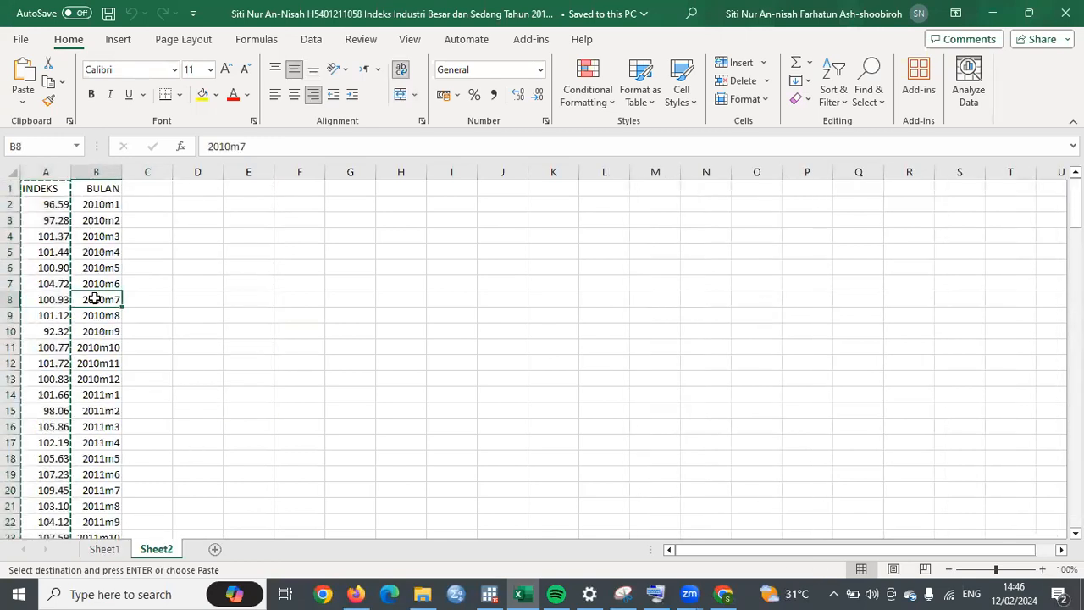
{"action": "left_click", "coordinate": [62, 188]}
{"action": "left_click_drag", "start_coordinate": [53, 220], "coordinate": [59, 505]}
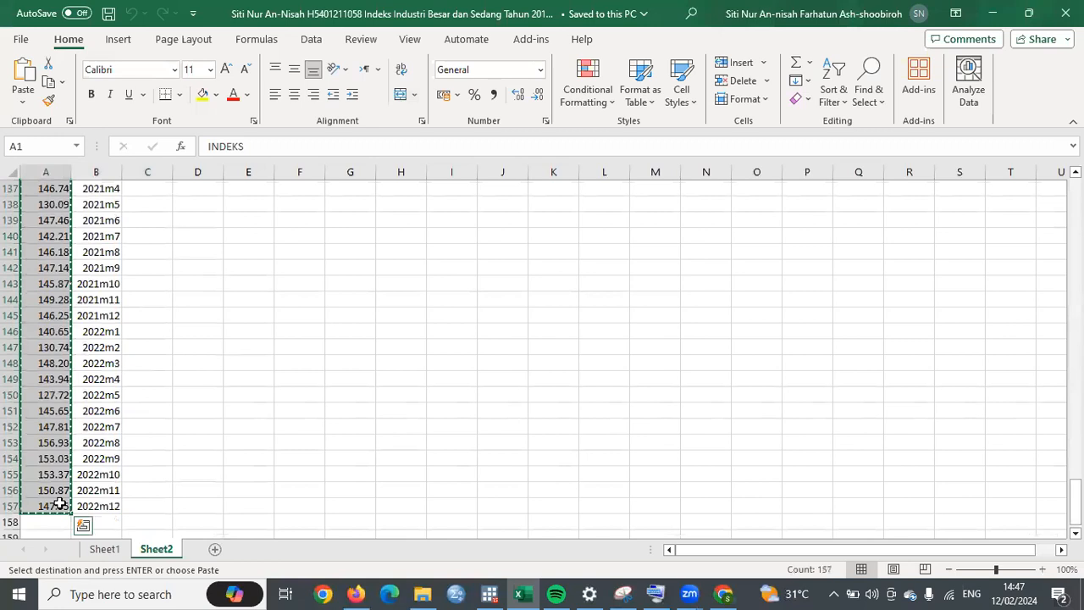
Switch to Stata and paste the copied column into the Data Editor, treating the first row as variable names.
{"action": "left_click", "coordinate": [491, 593]}
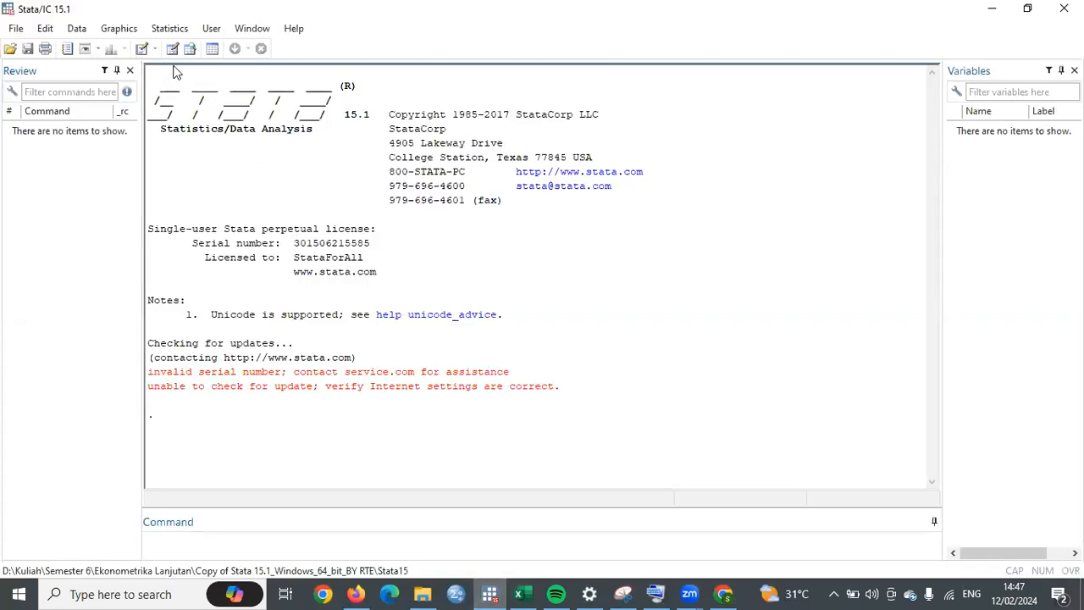
{"action": "left_click", "coordinate": [172, 49]}
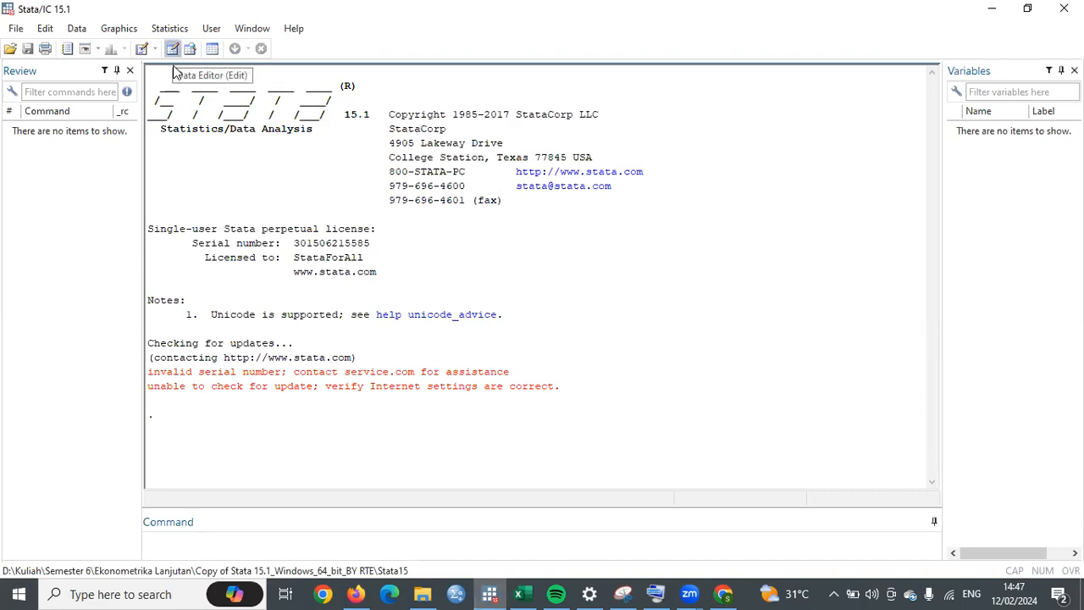
{"action": "right_click", "coordinate": [71, 111]}
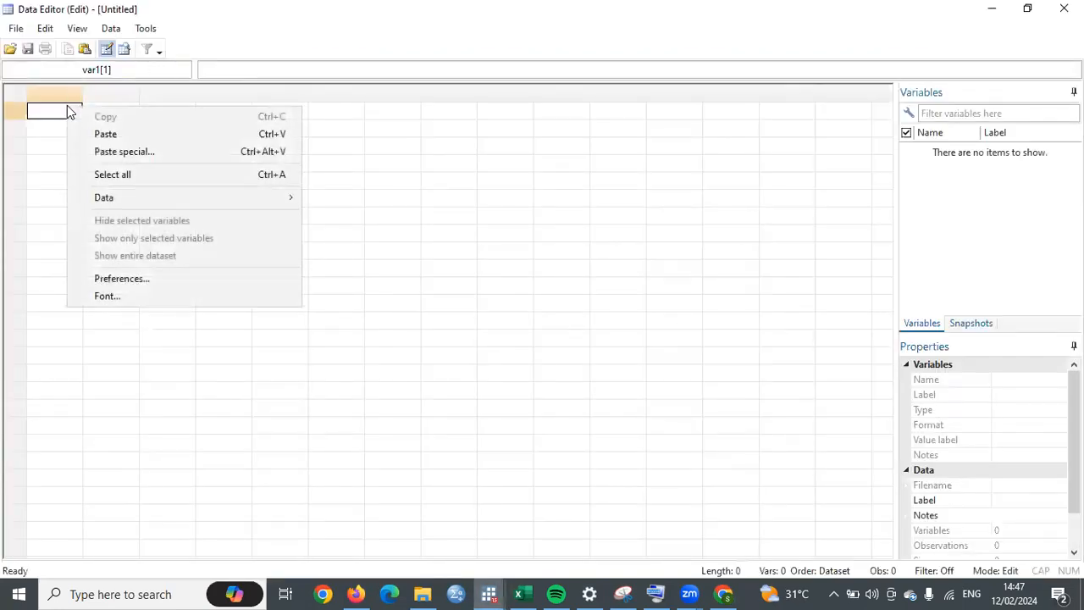
{"action": "left_click", "coordinate": [175, 135]}
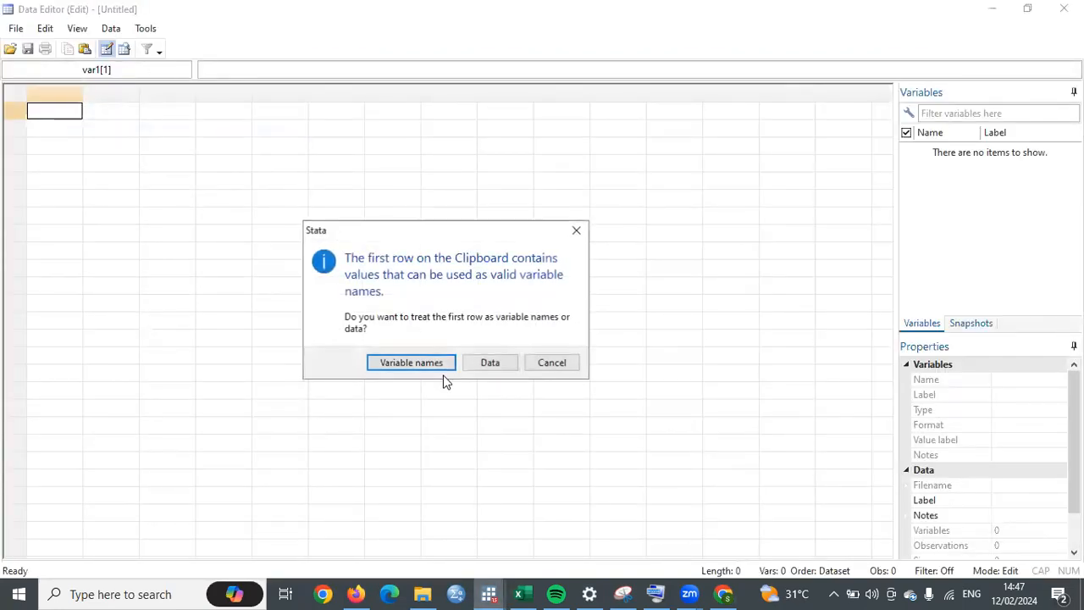
{"action": "left_click", "coordinate": [411, 363]}
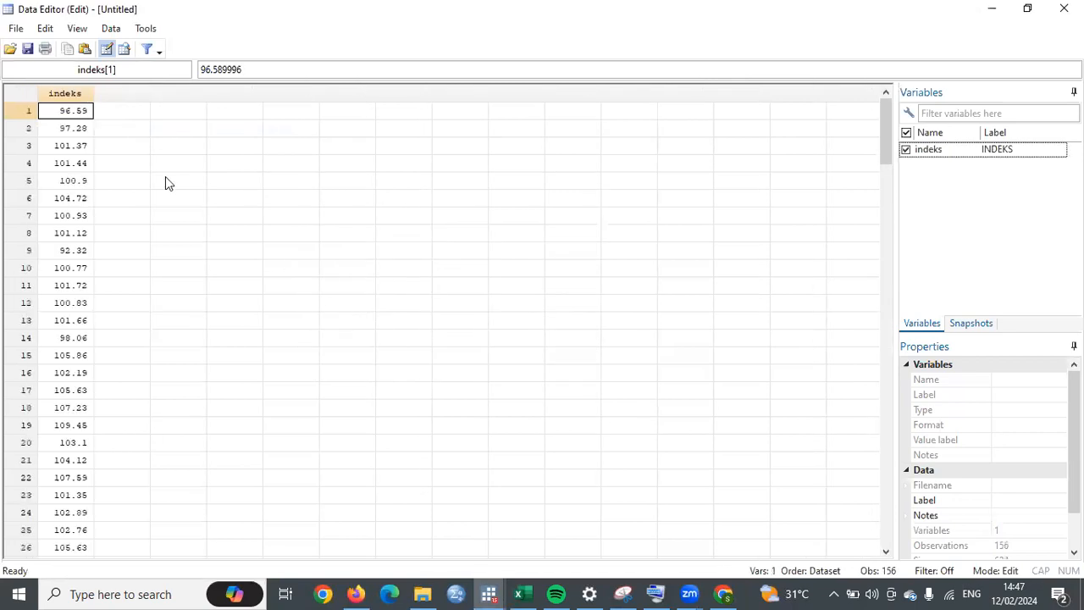
Generate an observation counter with the command gen t = _n and check the new column in the Data Editor.
{"action": "left_click", "coordinate": [489, 594]}
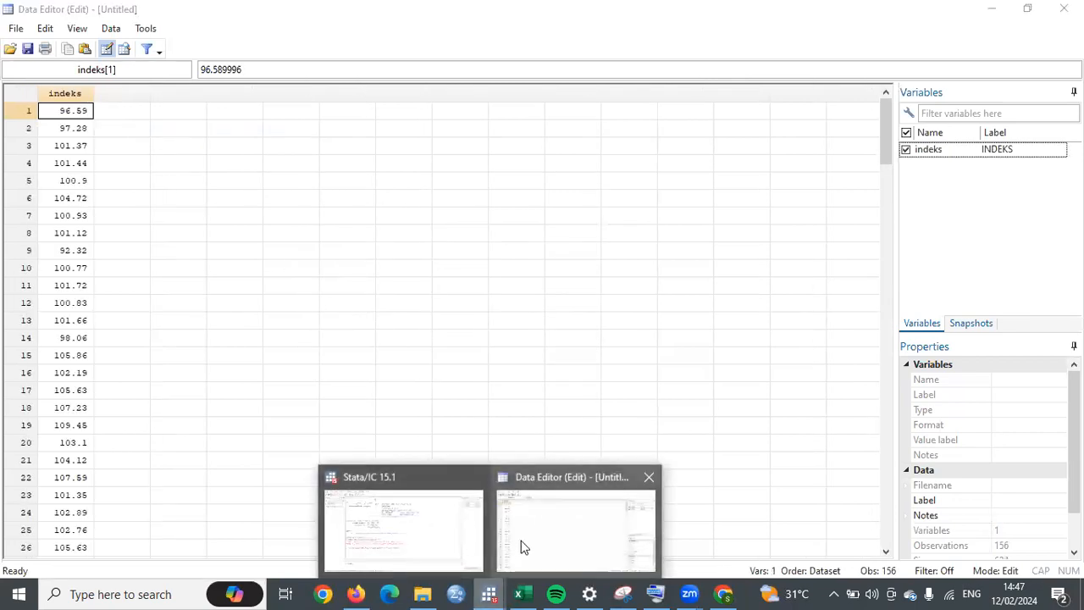
{"action": "left_click", "coordinate": [426, 547]}
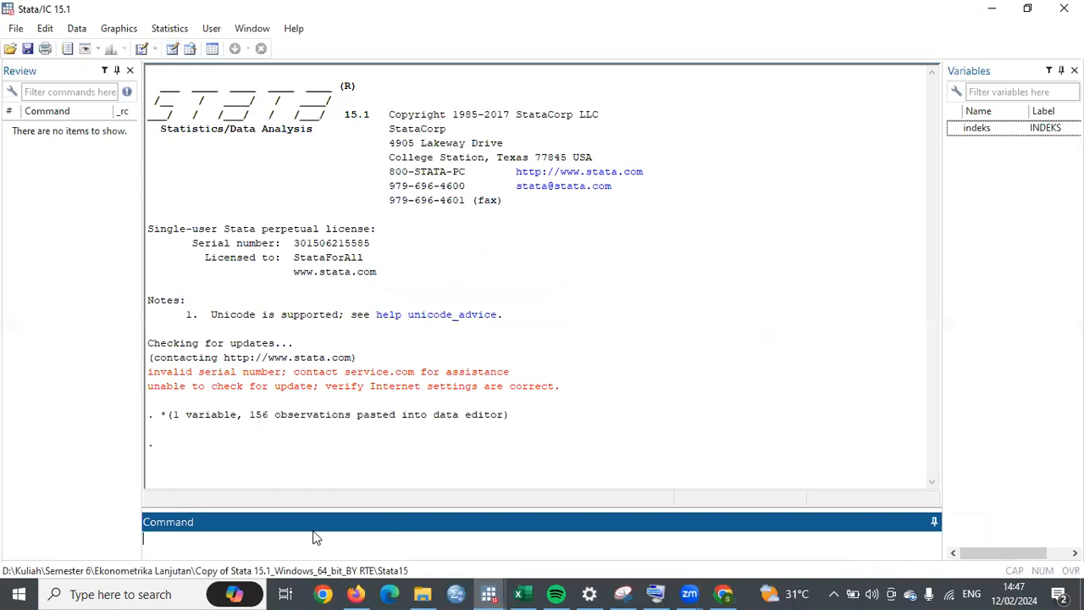
{"action": "left_click", "coordinate": [284, 539]}
{"action": "type", "text": "gen t = _n"}
{"action": "key", "text": "Return"}
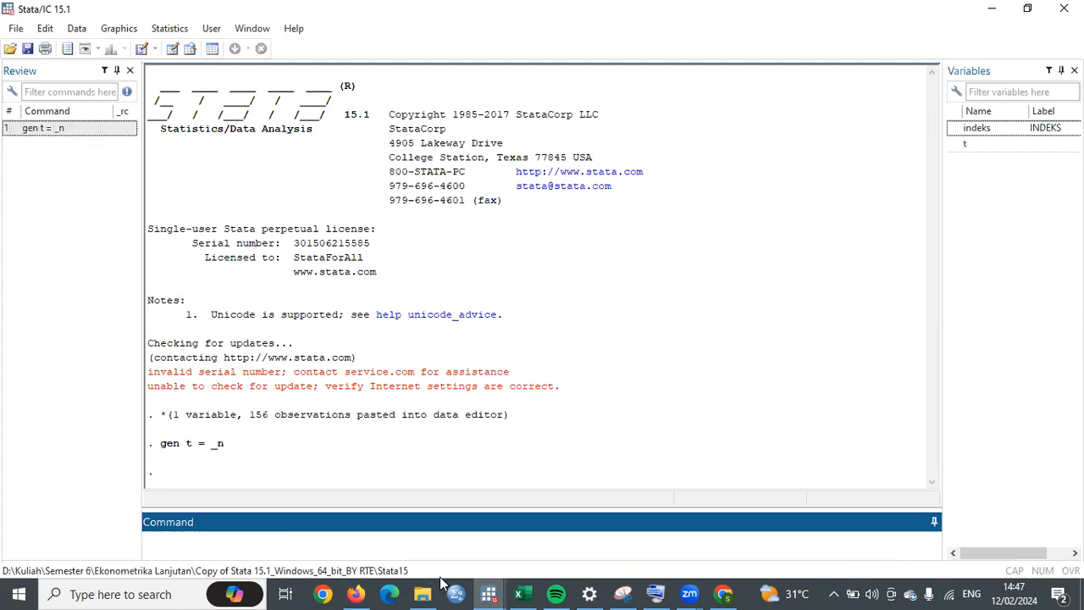
{"action": "mouse_move", "coordinate": [489, 593]}
{"action": "left_click", "coordinate": [557, 532]}
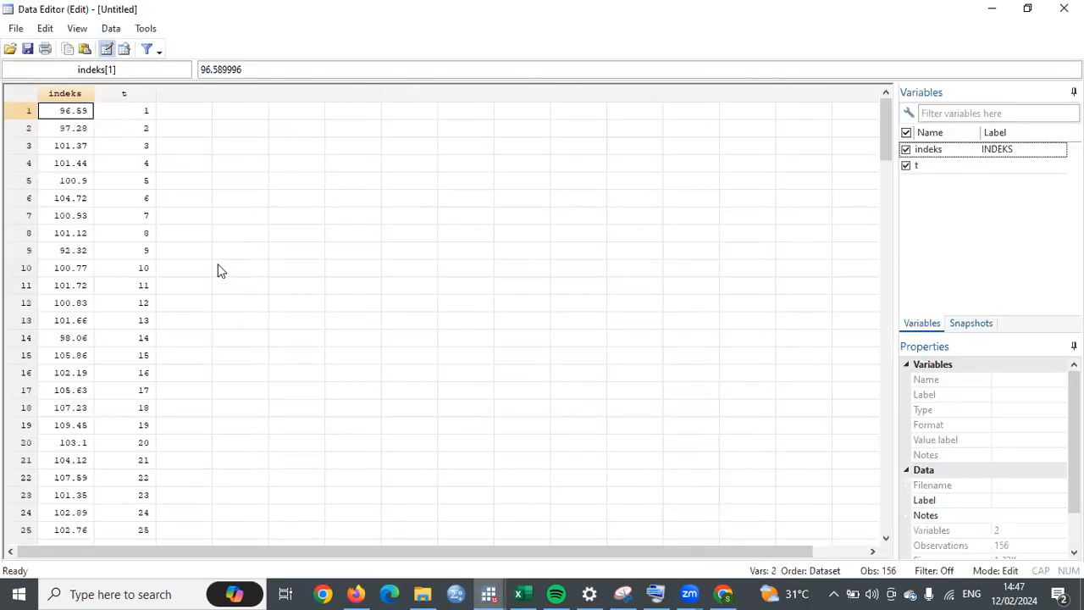
{"action": "left_click", "coordinate": [135, 112]}
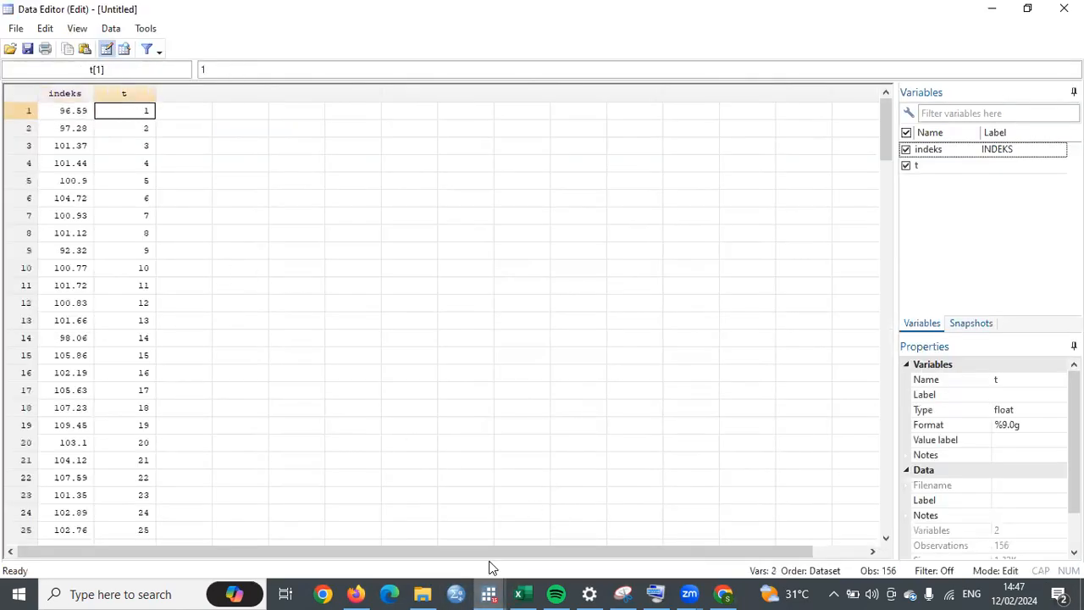
Generate a monthly time variable with the command gen newt = tm(2010m1) + t - 1.
{"action": "mouse_move", "coordinate": [489, 593]}
{"action": "left_click", "coordinate": [395, 525]}
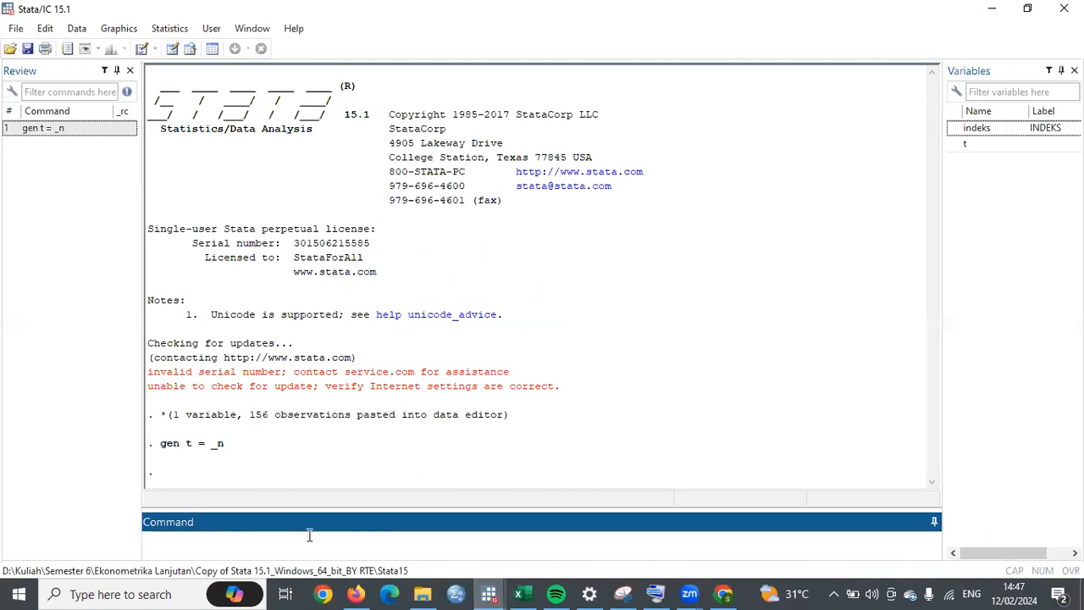
{"action": "type", "text": "gen newt = tm(2010m1"}
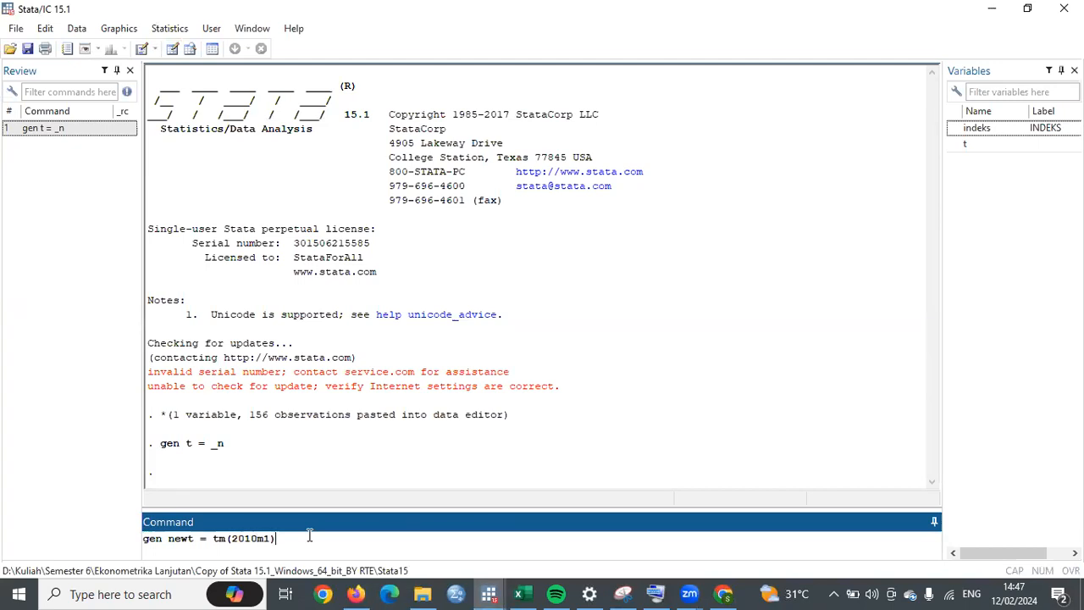
{"action": "type", "text": ") + t - 1"}
{"action": "key", "text": "Return"}
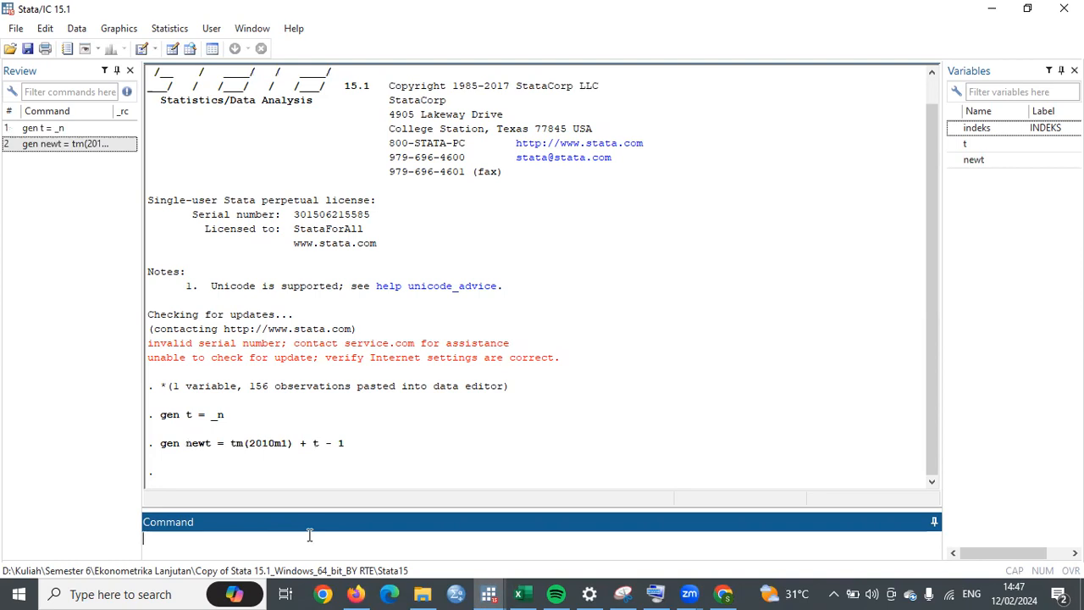
Set the format of newt to Monthly (%tm) in the Data Editor and check its dates.
{"action": "mouse_move", "coordinate": [489, 593]}
{"action": "left_click", "coordinate": [557, 535]}
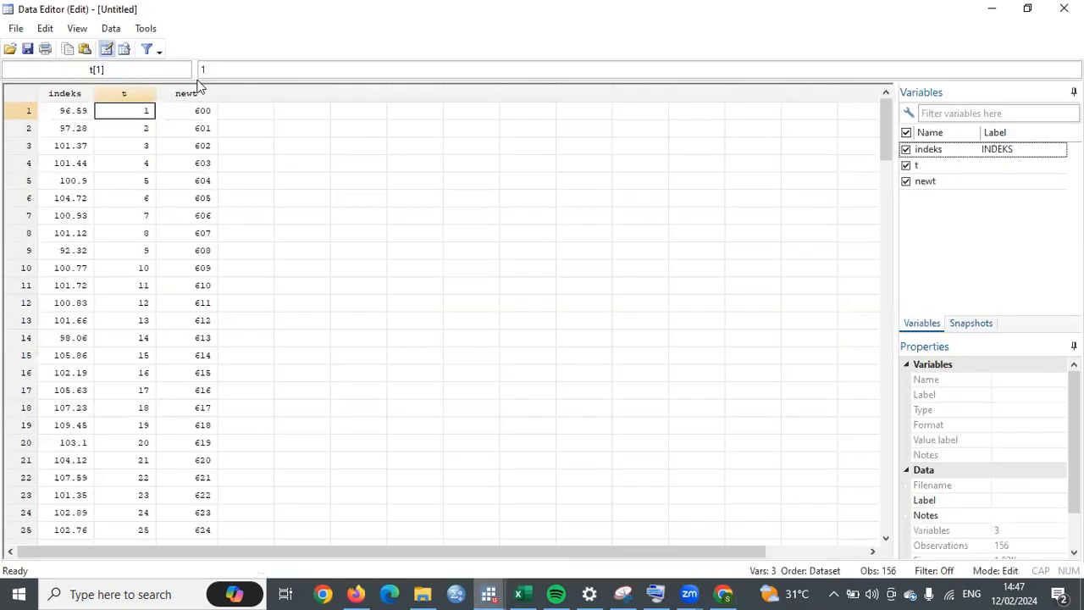
{"action": "left_click", "coordinate": [203, 110]}
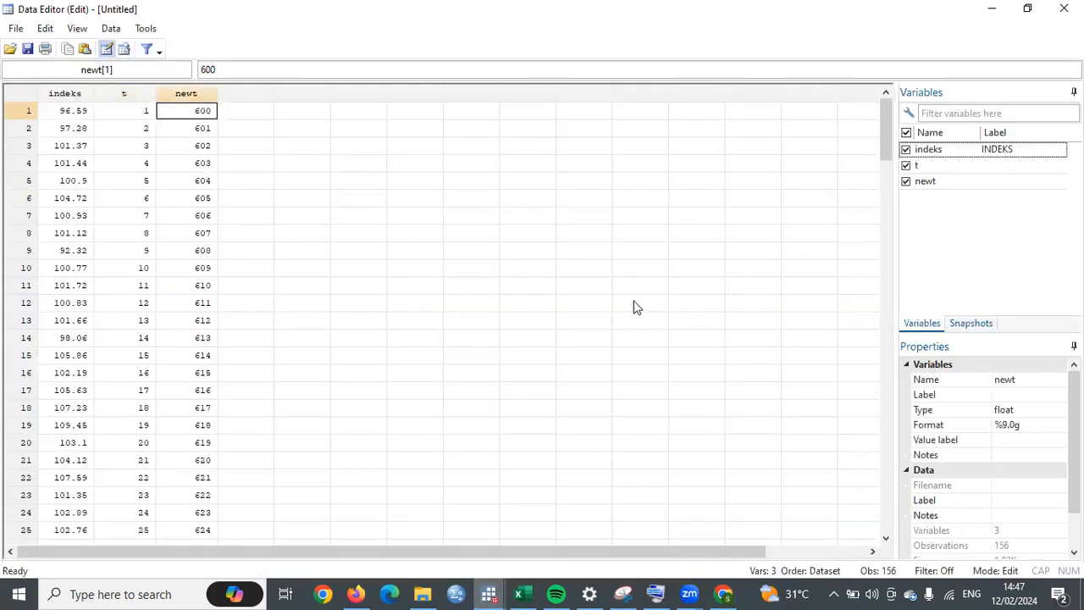
{"action": "left_click", "coordinate": [1053, 424]}
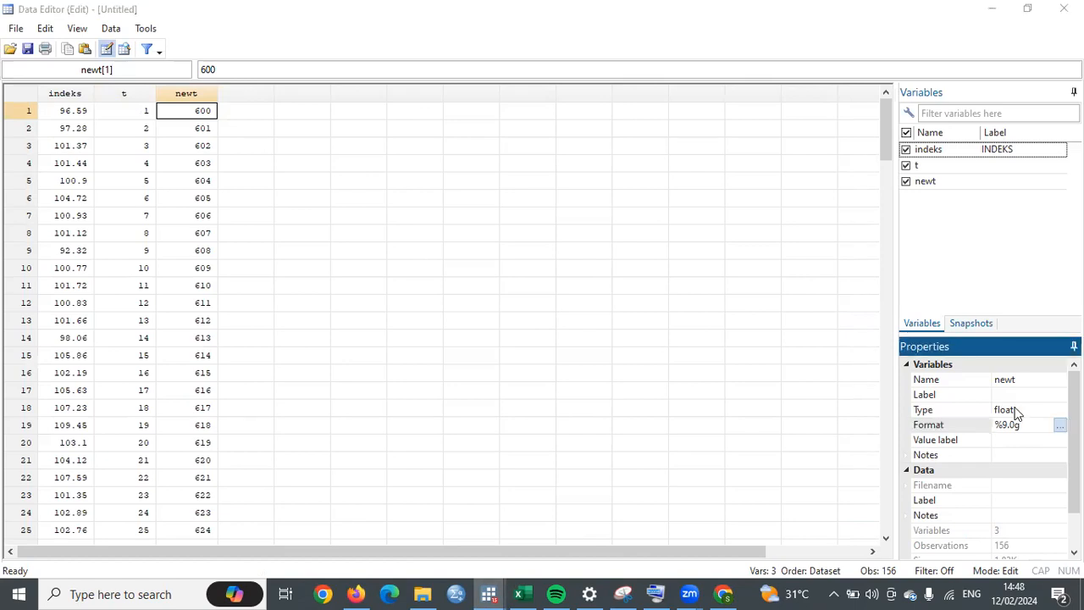
{"action": "left_click", "coordinate": [1060, 424]}
{"action": "left_click", "coordinate": [421, 194]}
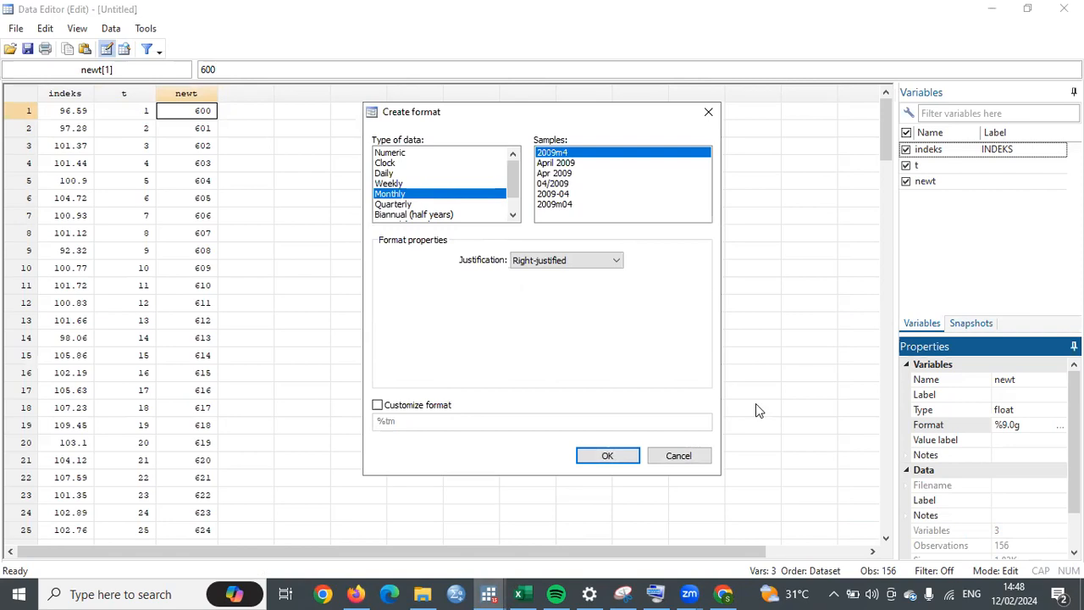
{"action": "left_click", "coordinate": [604, 455]}
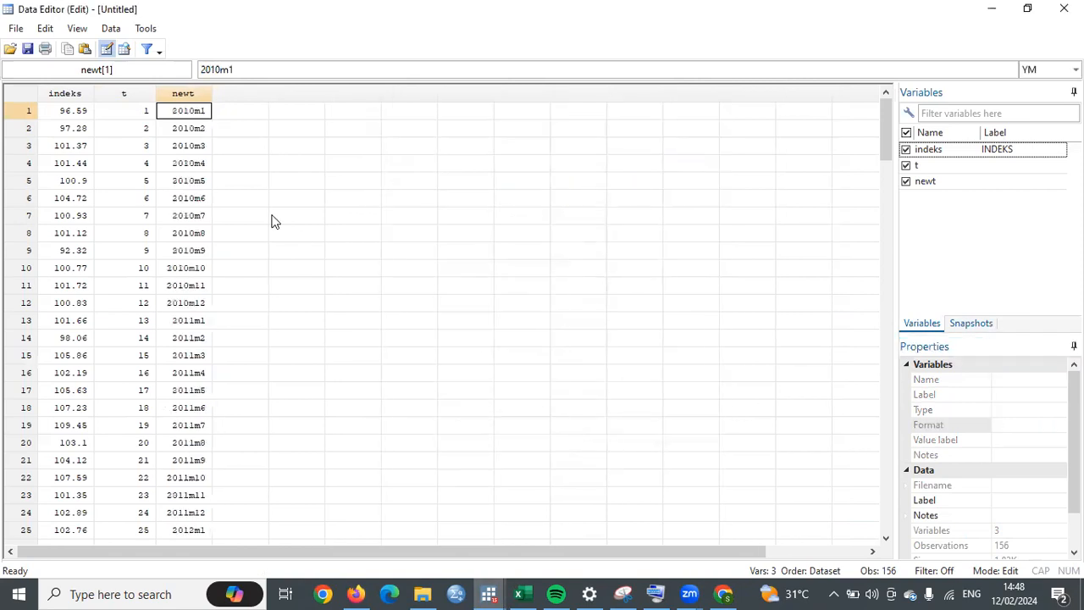
{"action": "left_click", "coordinate": [186, 111]}
{"action": "scroll", "coordinate": [195, 151], "scroll_direction": "down", "scroll_amount": 4}
{"action": "scroll", "coordinate": [194, 151], "scroll_direction": "up", "scroll_amount": 4}
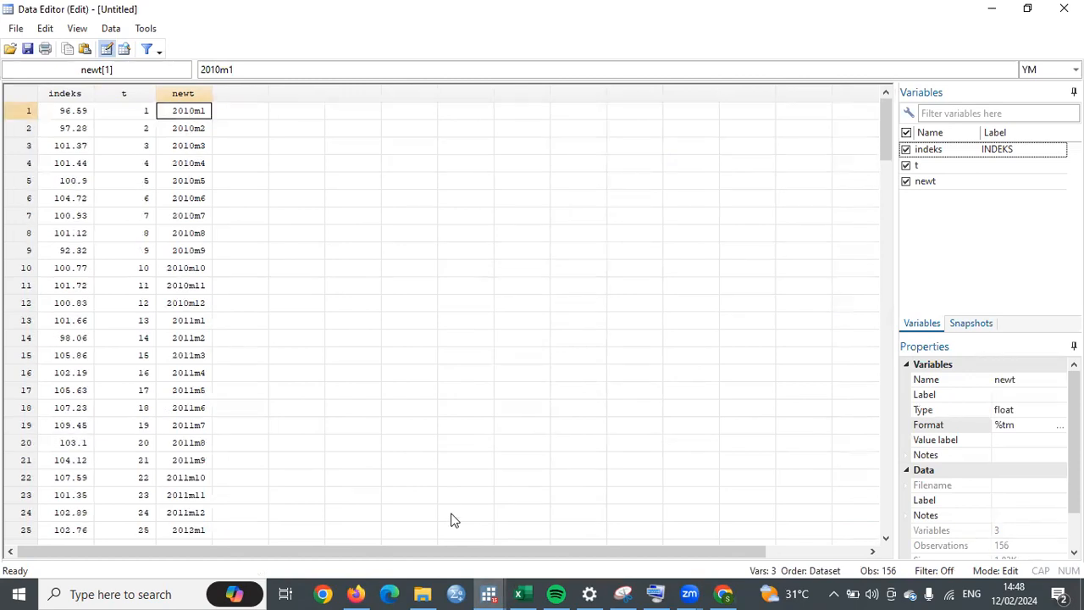
Declare newt as the time variable with the command tsset newt and check the reported date range.
{"action": "mouse_move", "coordinate": [489, 594]}
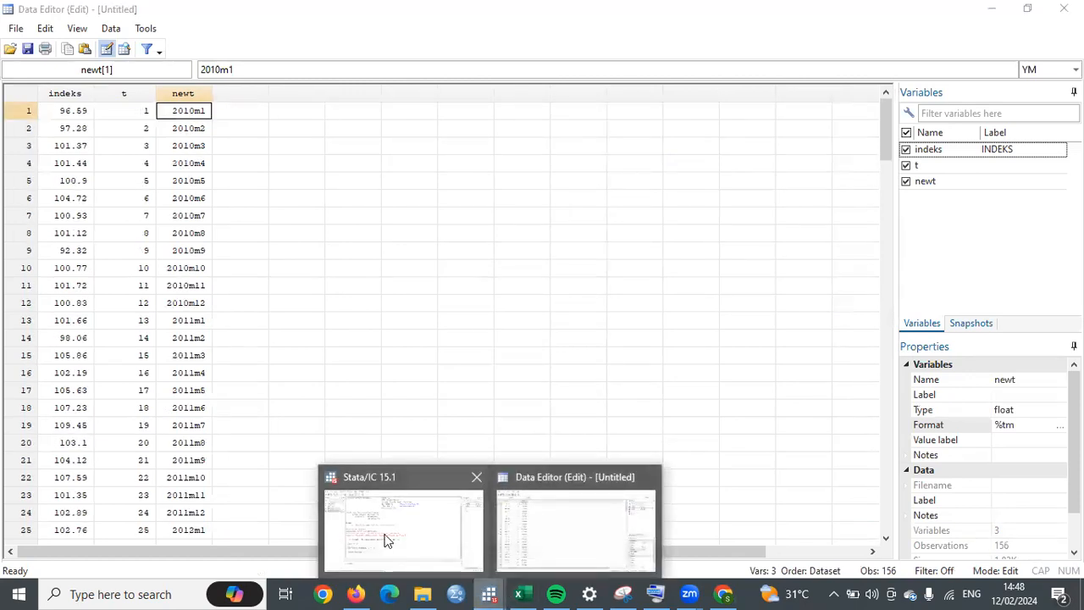
{"action": "left_click", "coordinate": [386, 538]}
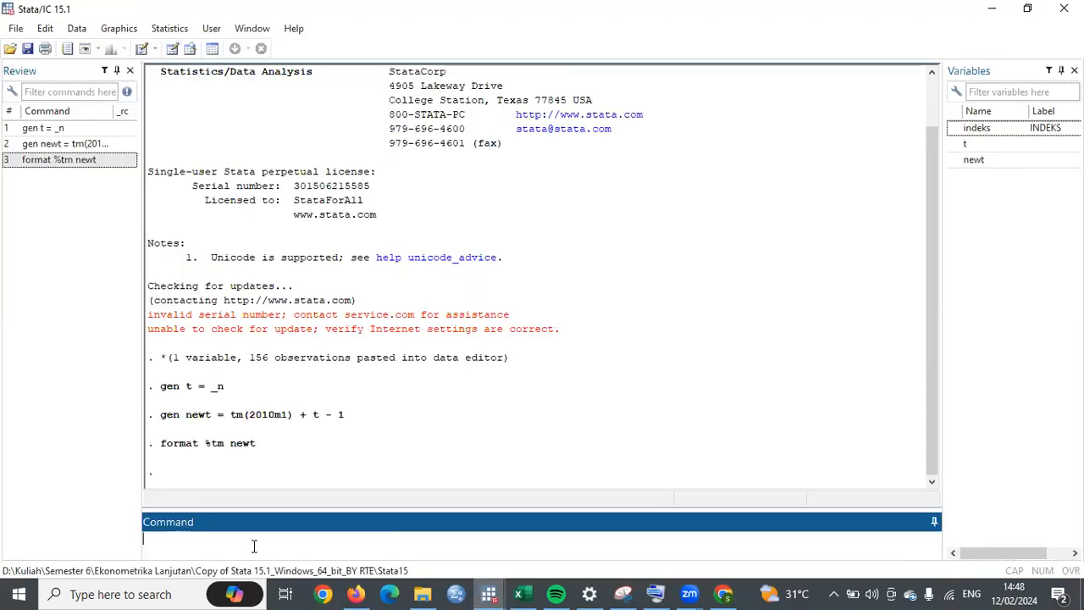
{"action": "type", "text": "tsset newt"}
{"action": "key", "text": "Return"}
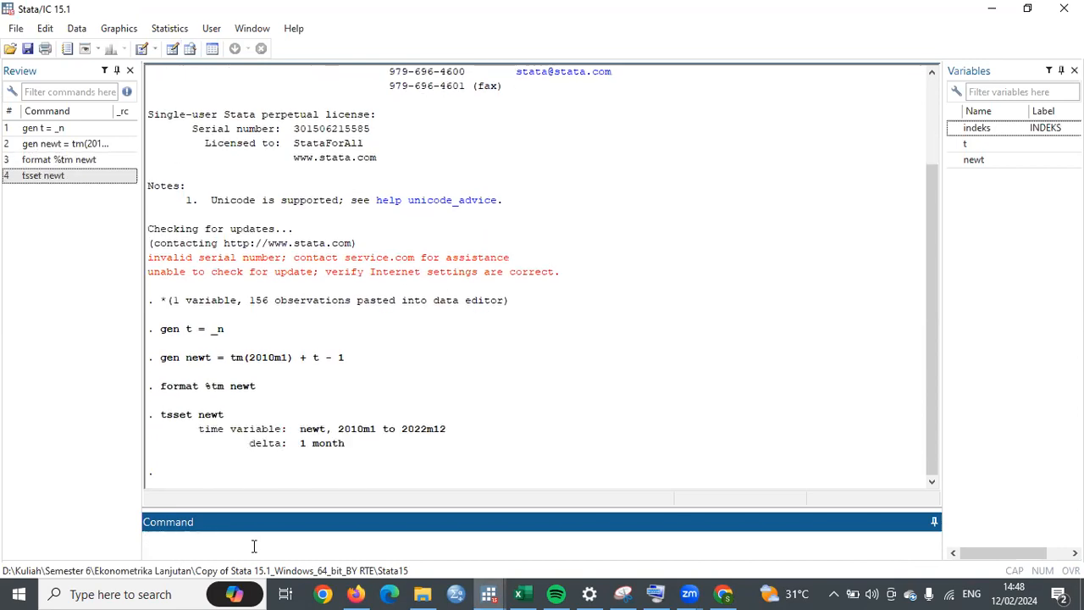
{"action": "left_click_drag", "start_coordinate": [337, 431], "coordinate": [378, 434]}
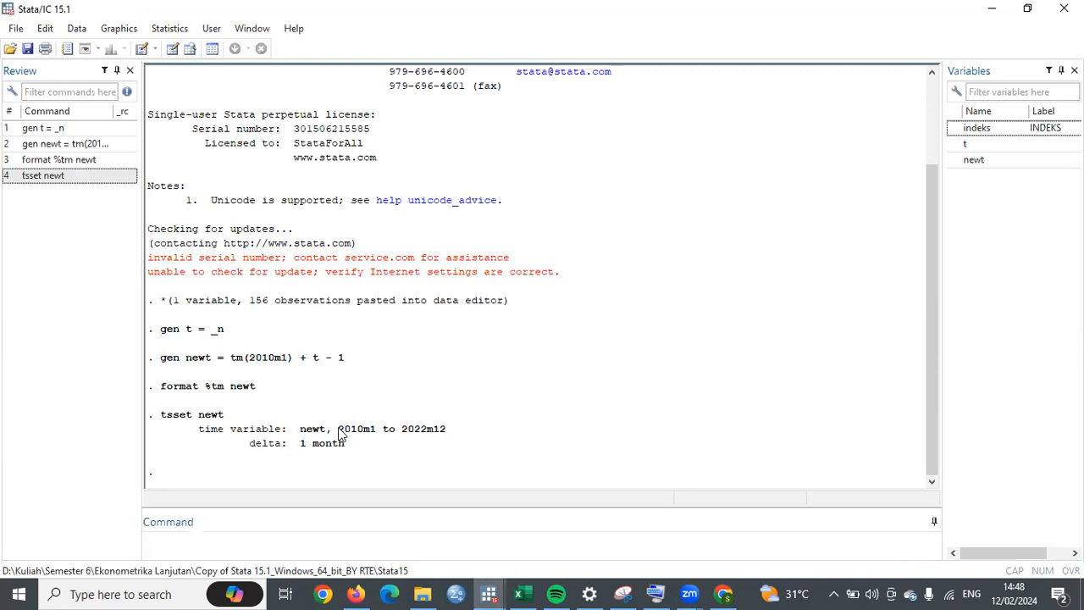
{"action": "left_click", "coordinate": [421, 434]}
{"action": "double_click", "coordinate": [421, 435]}
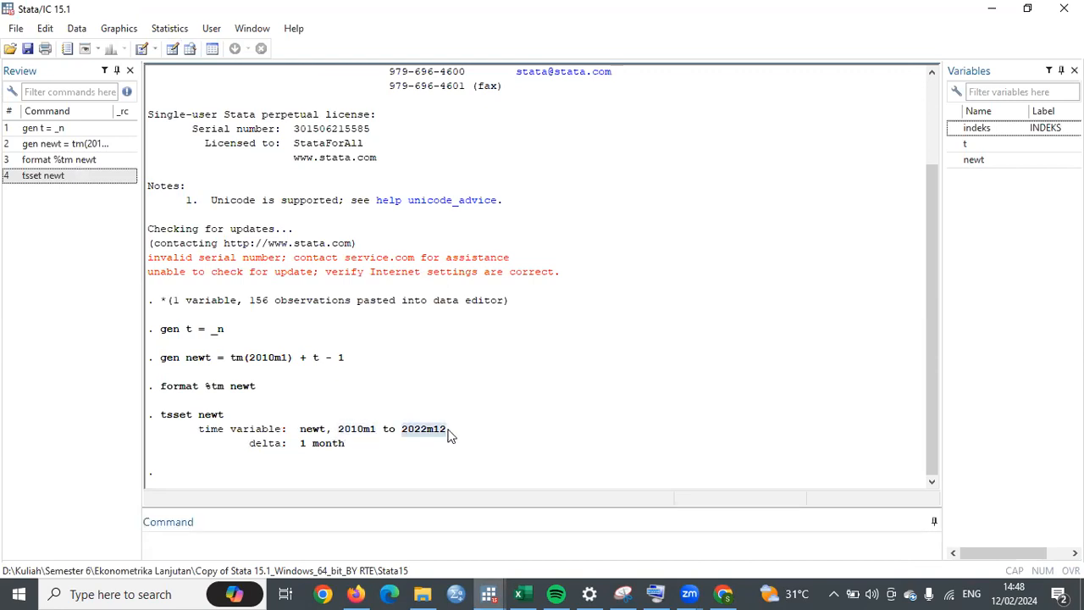
{"action": "left_click", "coordinate": [450, 433]}
Draw a time-series line plot with indeks as the Y variable and minimise the graph window after viewing it.
{"action": "left_click", "coordinate": [490, 594]}
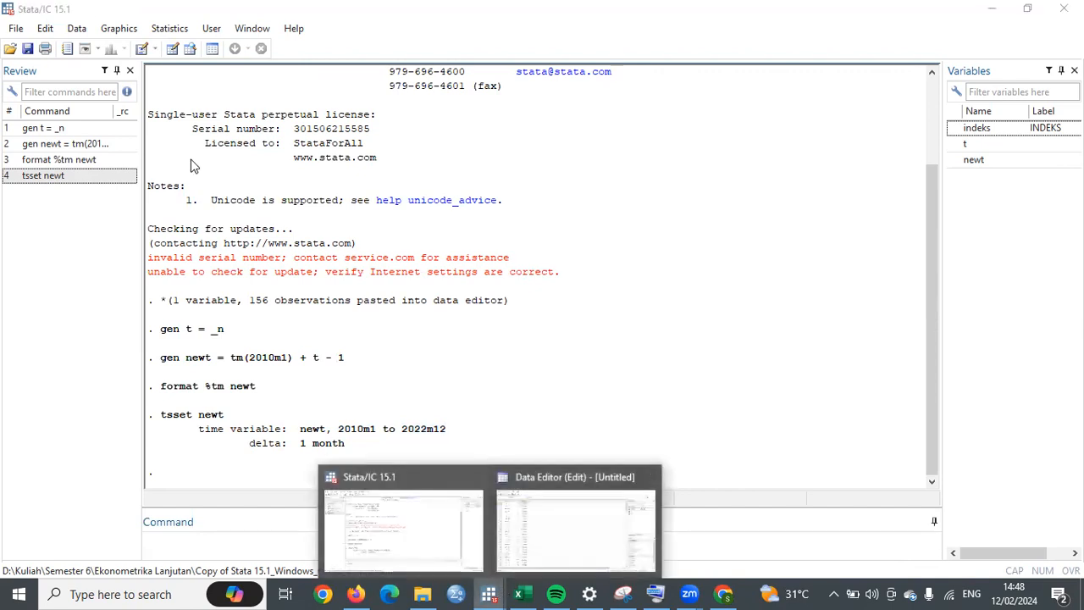
{"action": "left_click", "coordinate": [169, 28]}
{"action": "left_click", "coordinate": [161, 30]}
{"action": "left_click", "coordinate": [163, 30]}
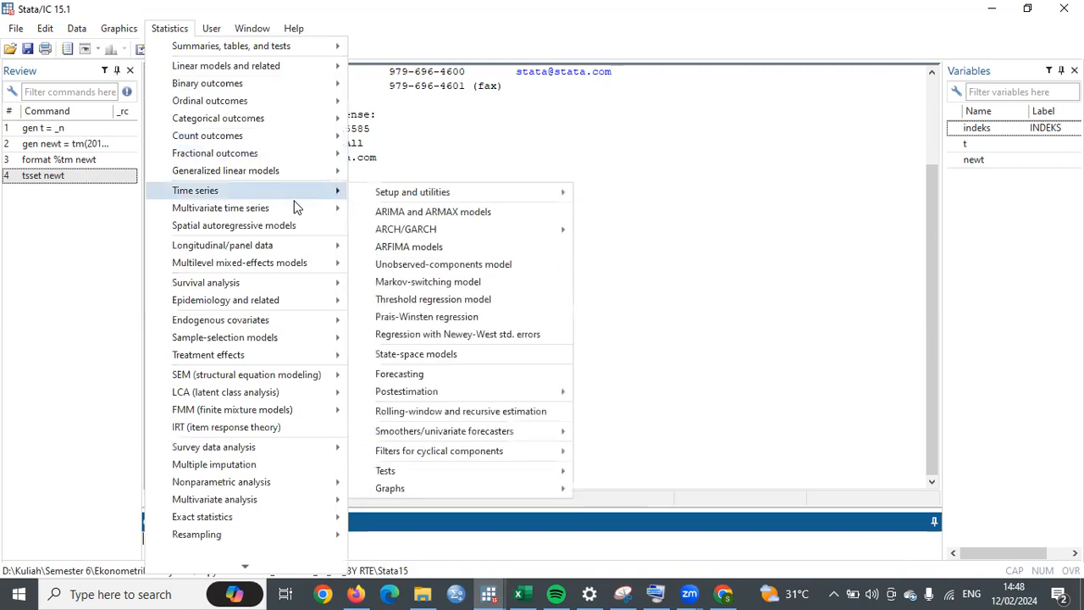
{"action": "mouse_move", "coordinate": [313, 193]}
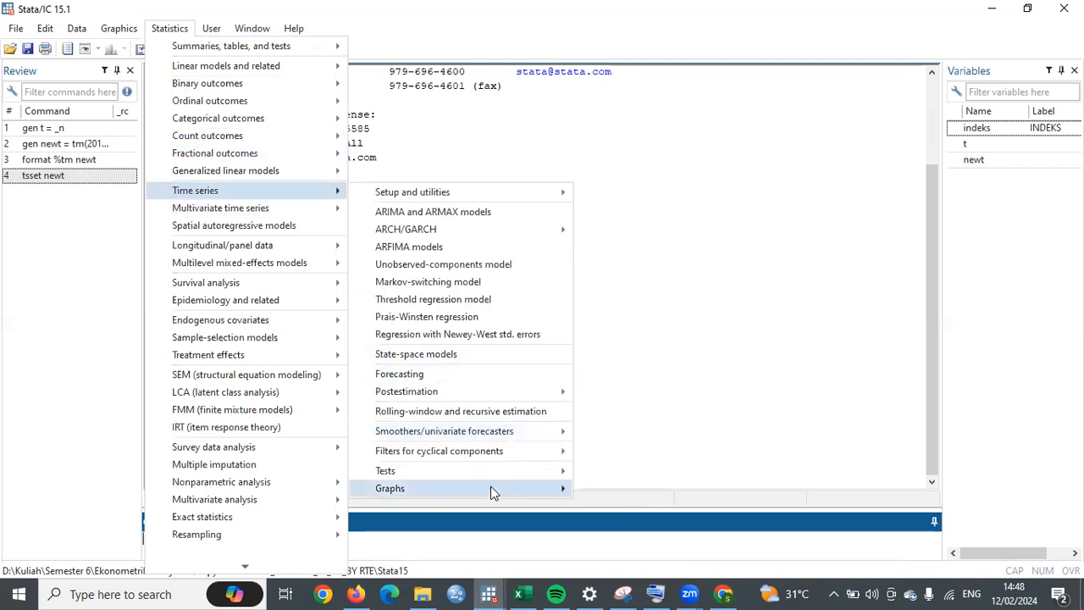
{"action": "mouse_move", "coordinate": [542, 490]}
{"action": "left_click", "coordinate": [622, 461]}
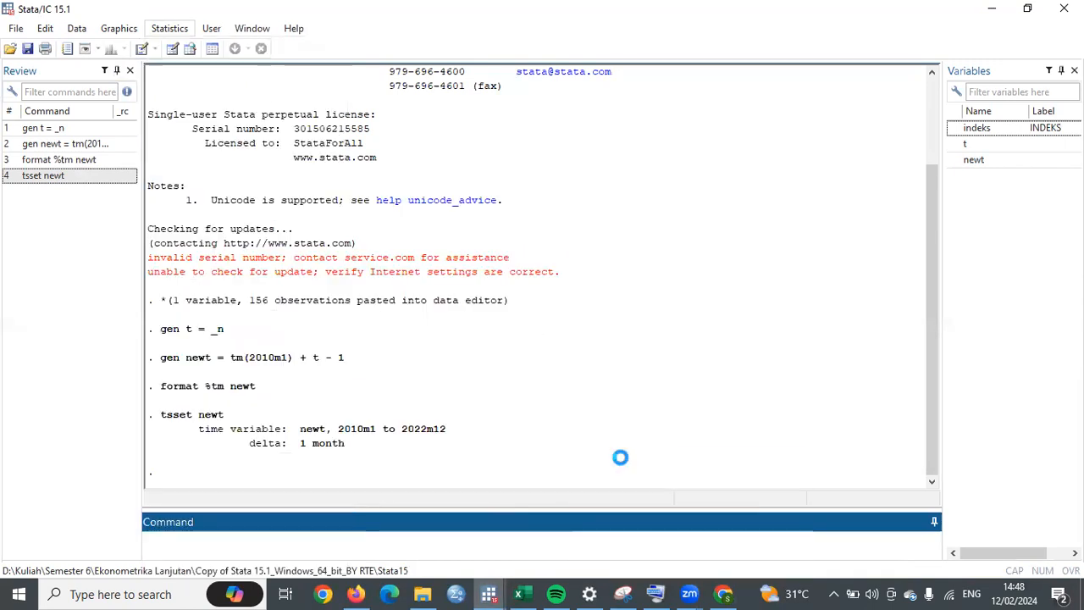
{"action": "left_click", "coordinate": [521, 249]}
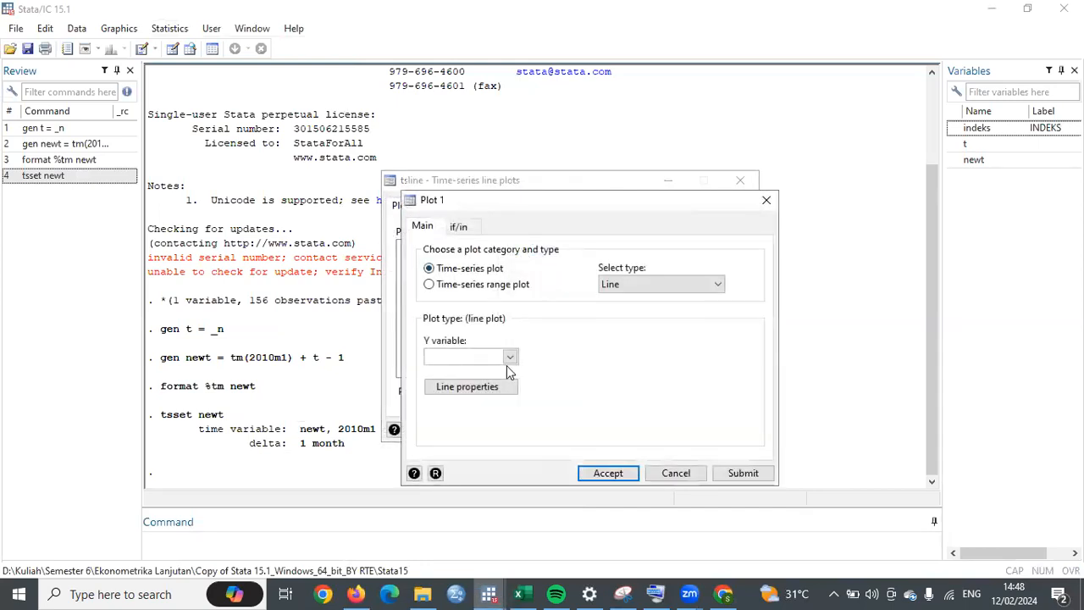
{"action": "left_click", "coordinate": [509, 356]}
{"action": "left_click", "coordinate": [499, 373]}
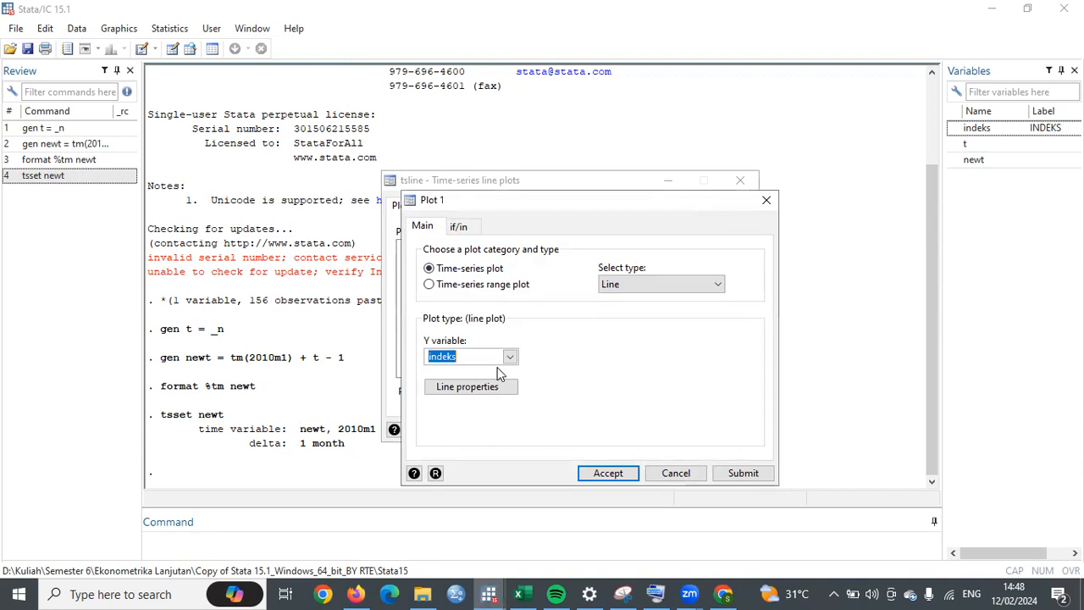
{"action": "left_click", "coordinate": [607, 473]}
{"action": "left_click", "coordinate": [607, 433]}
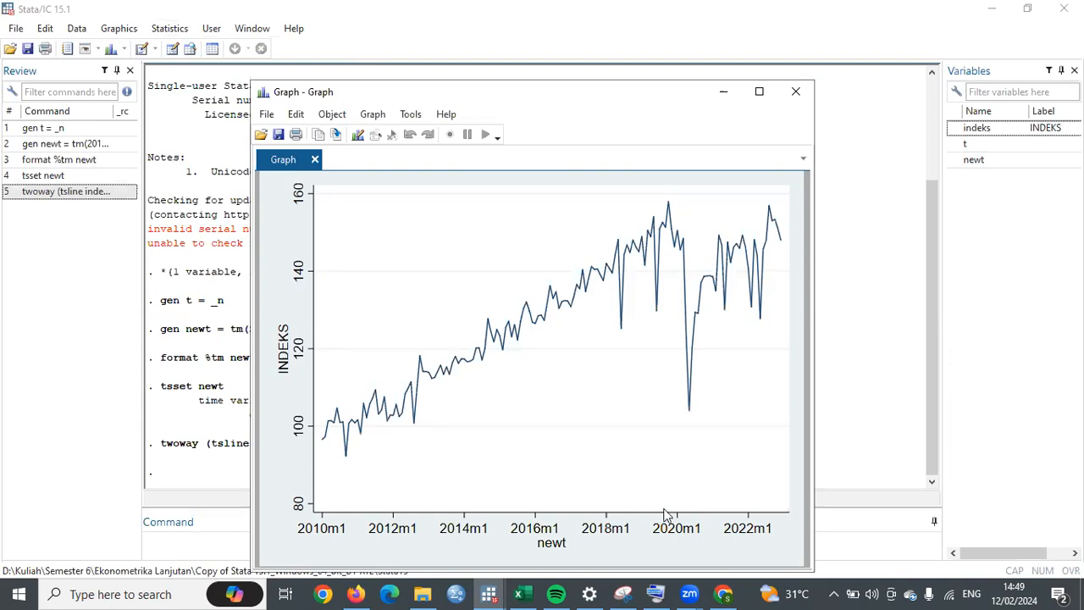
{"action": "left_click", "coordinate": [726, 91]}
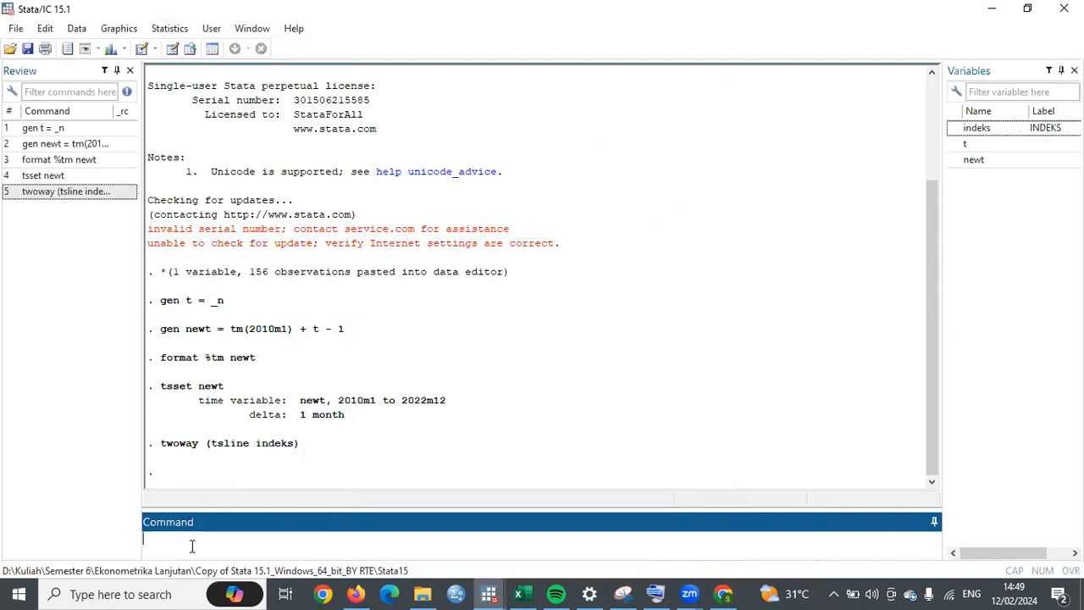
Run the augmented Dickey-Fuller unit-root test on indeks with 0 lagged differences.
{"action": "left_click", "coordinate": [154, 33]}
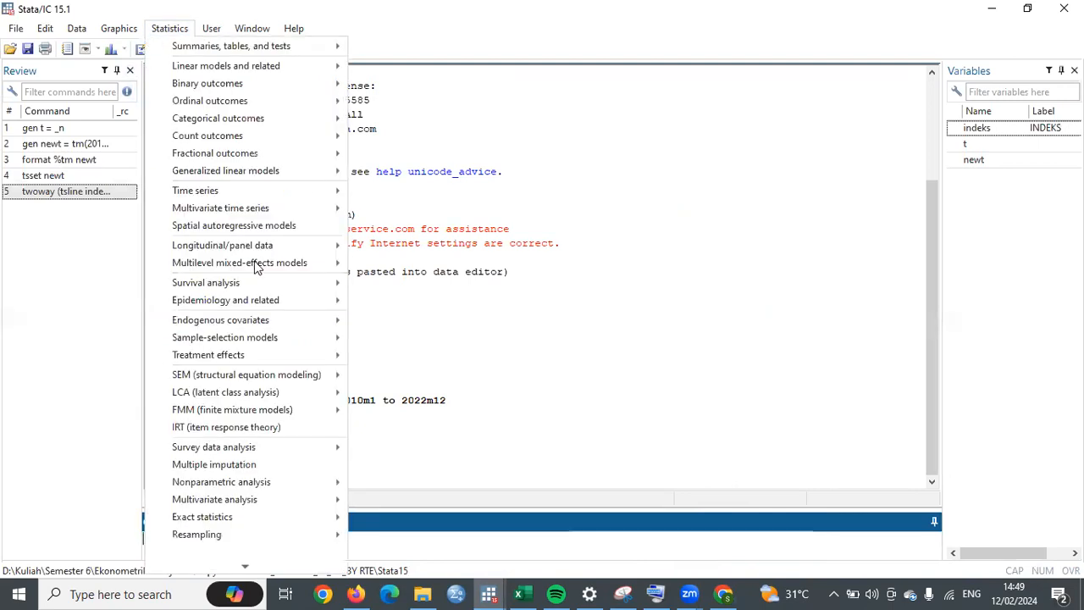
{"action": "mouse_move", "coordinate": [313, 189]}
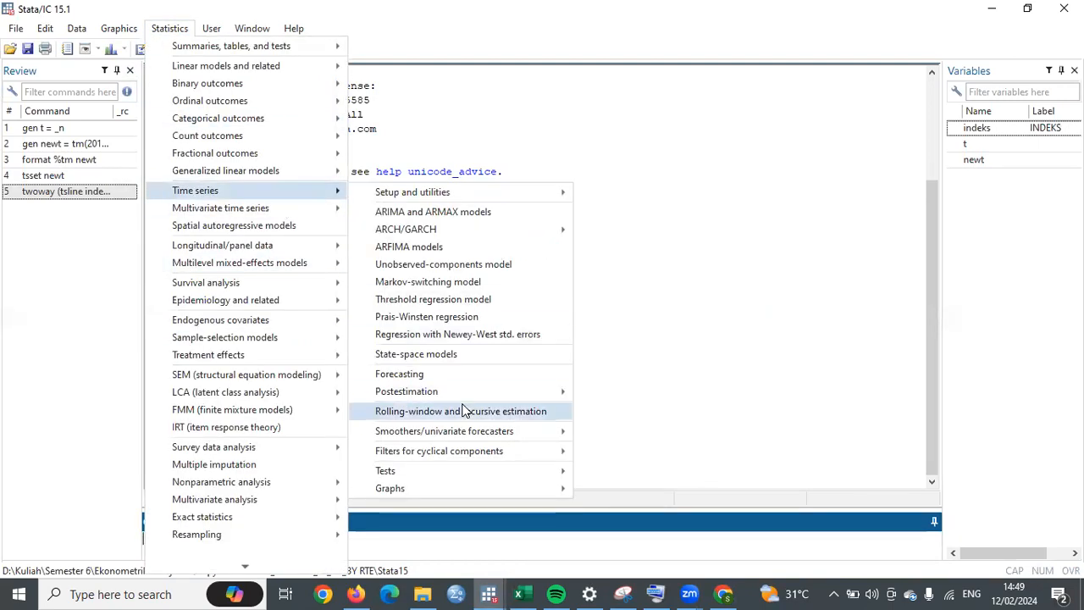
{"action": "mouse_move", "coordinate": [490, 472]}
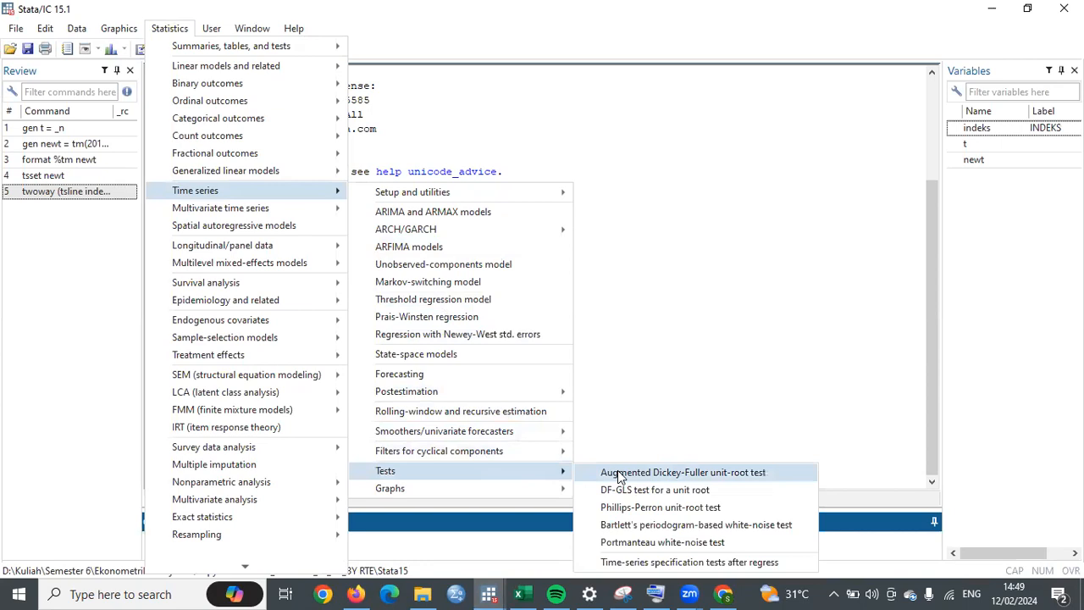
{"action": "left_click", "coordinate": [619, 476]}
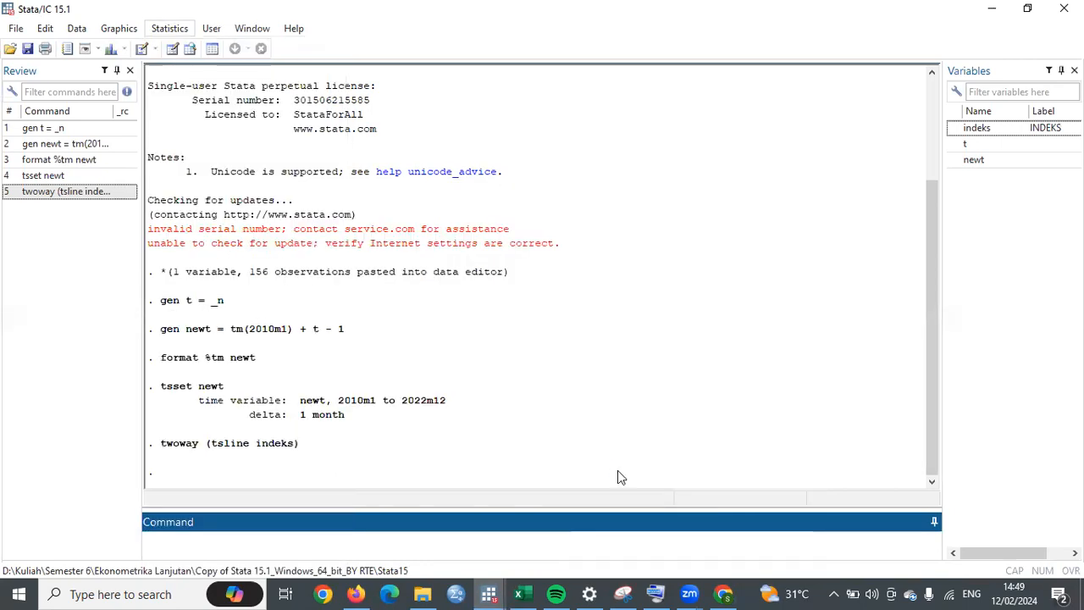
{"action": "left_click", "coordinate": [503, 268]}
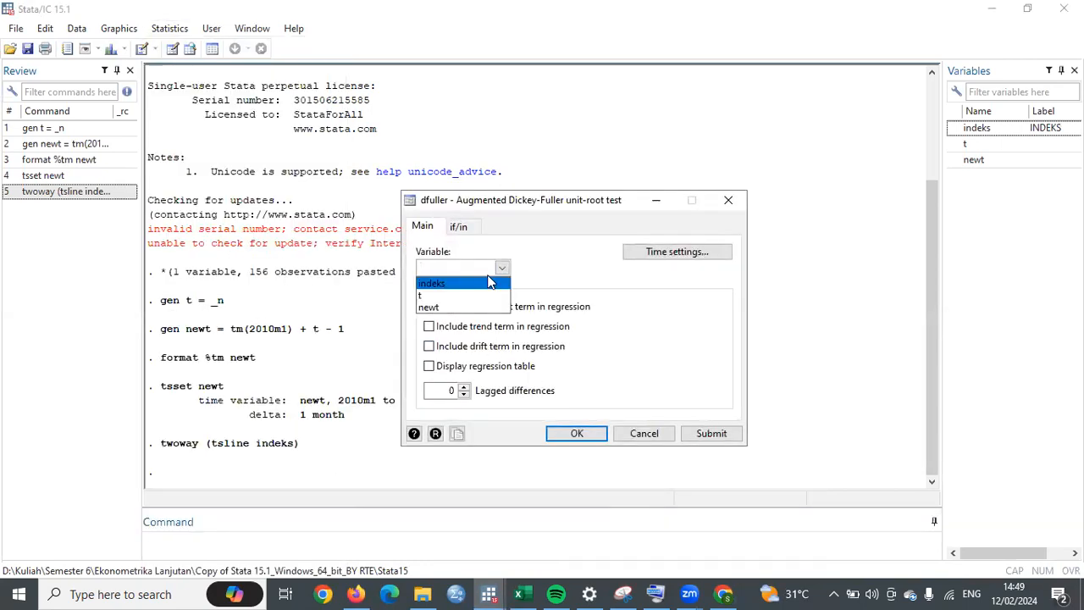
{"action": "left_click", "coordinate": [493, 281]}
{"action": "left_click", "coordinate": [570, 432]}
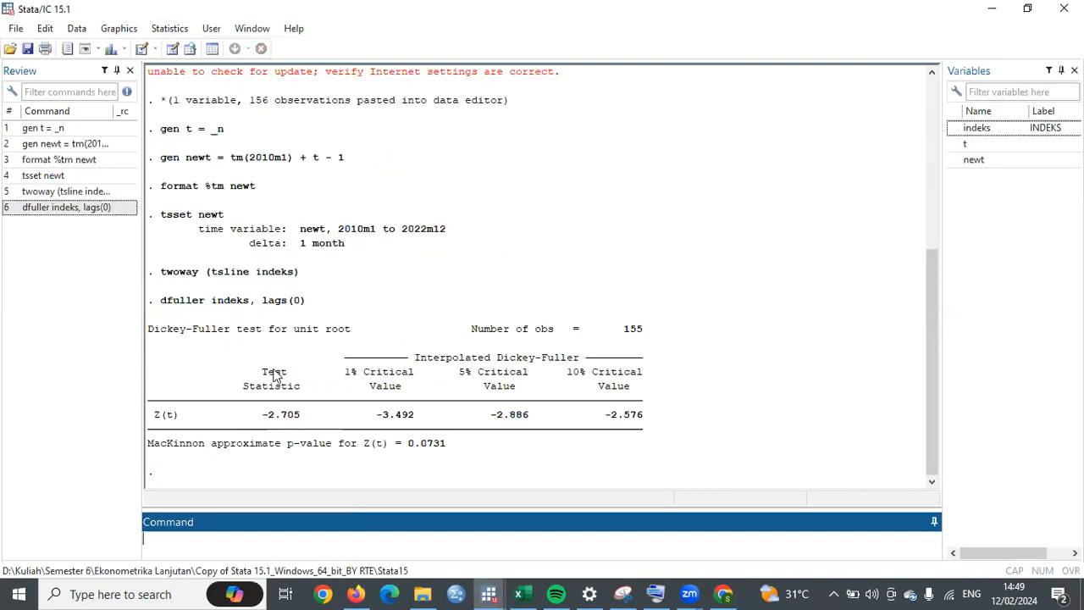
Compare the Dickey-Fuller test statistic for indeks with the 1%, 5% and 10% critical values and check its p-value.
{"action": "left_click_drag", "start_coordinate": [250, 371], "coordinate": [296, 387]}
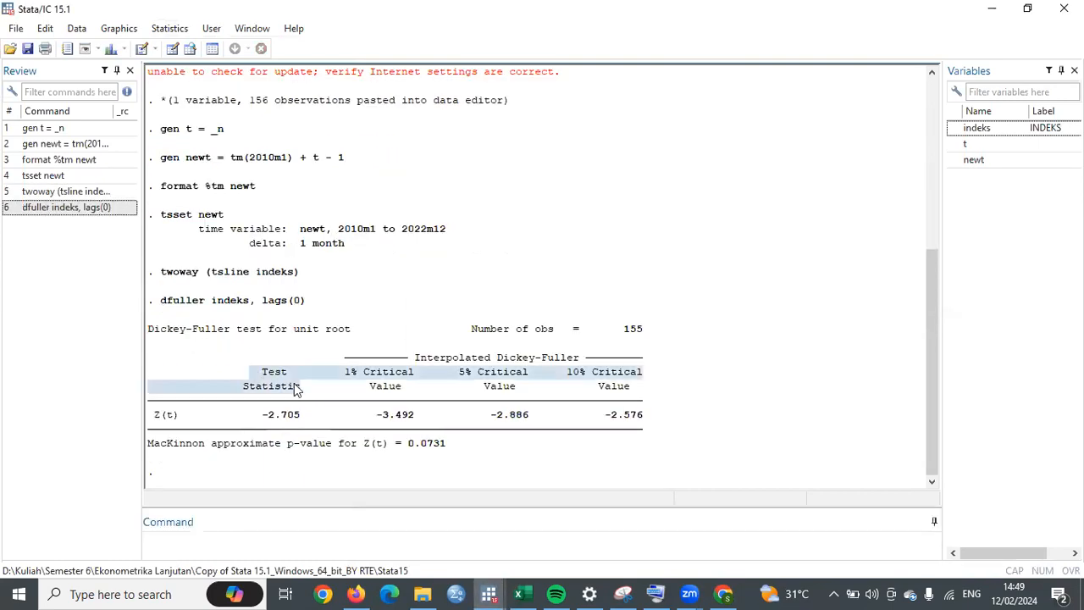
{"action": "left_click", "coordinate": [357, 381]}
{"action": "left_click_drag", "start_coordinate": [352, 375], "coordinate": [382, 377]}
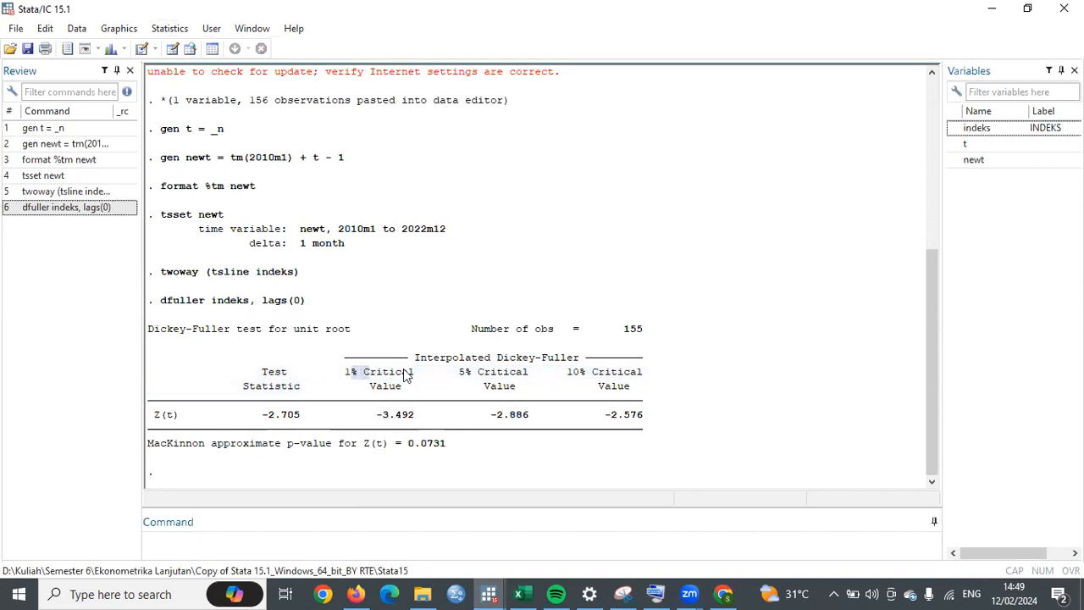
{"action": "left_click_drag", "start_coordinate": [452, 375], "coordinate": [482, 378]}
{"action": "left_click_drag", "start_coordinate": [566, 374], "coordinate": [592, 377]}
{"action": "left_click", "coordinate": [400, 381]}
{"action": "left_click_drag", "start_coordinate": [255, 415], "coordinate": [291, 426]}
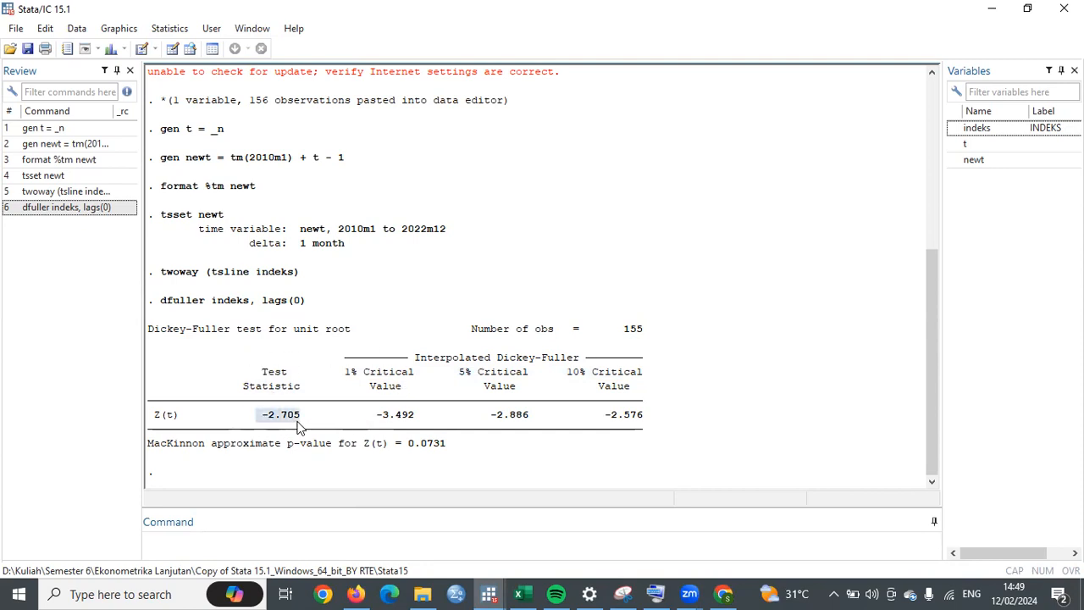
{"action": "left_click_drag", "start_coordinate": [358, 398], "coordinate": [415, 417]}
{"action": "left_click", "coordinate": [415, 415]}
{"action": "left_click", "coordinate": [398, 421]}
{"action": "left_click_drag", "start_coordinate": [375, 414], "coordinate": [420, 415]}
{"action": "left_click", "coordinate": [297, 418]}
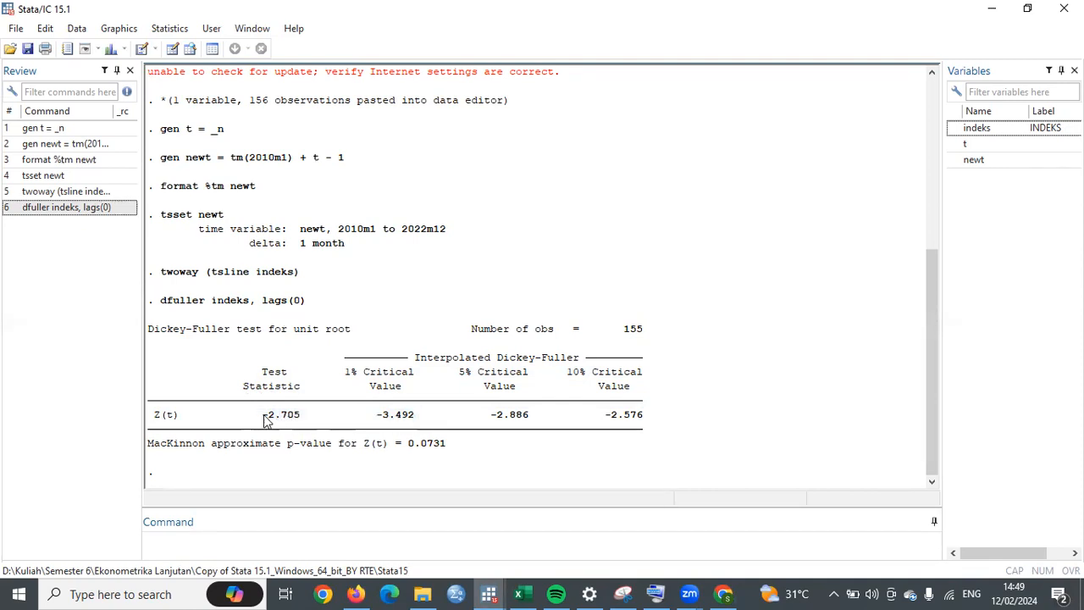
{"action": "left_click_drag", "start_coordinate": [265, 421], "coordinate": [308, 417]}
{"action": "left_click_drag", "start_coordinate": [373, 419], "coordinate": [399, 421]}
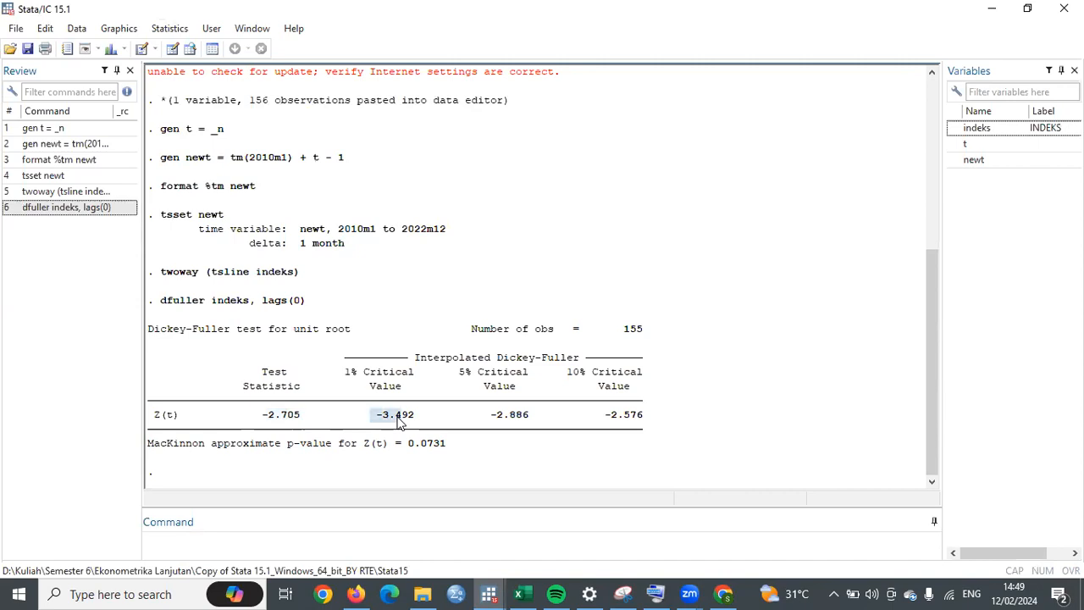
{"action": "left_click", "coordinate": [288, 443]}
{"action": "left_click_drag", "start_coordinate": [288, 444], "coordinate": [322, 450]}
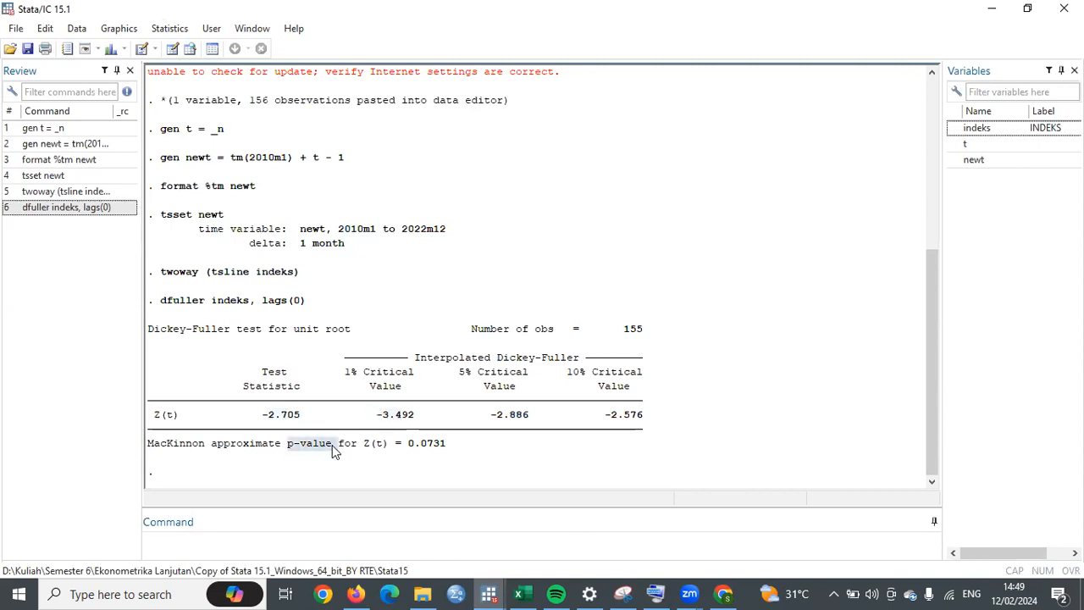
{"action": "left_click_drag", "start_coordinate": [406, 448], "coordinate": [438, 451]}
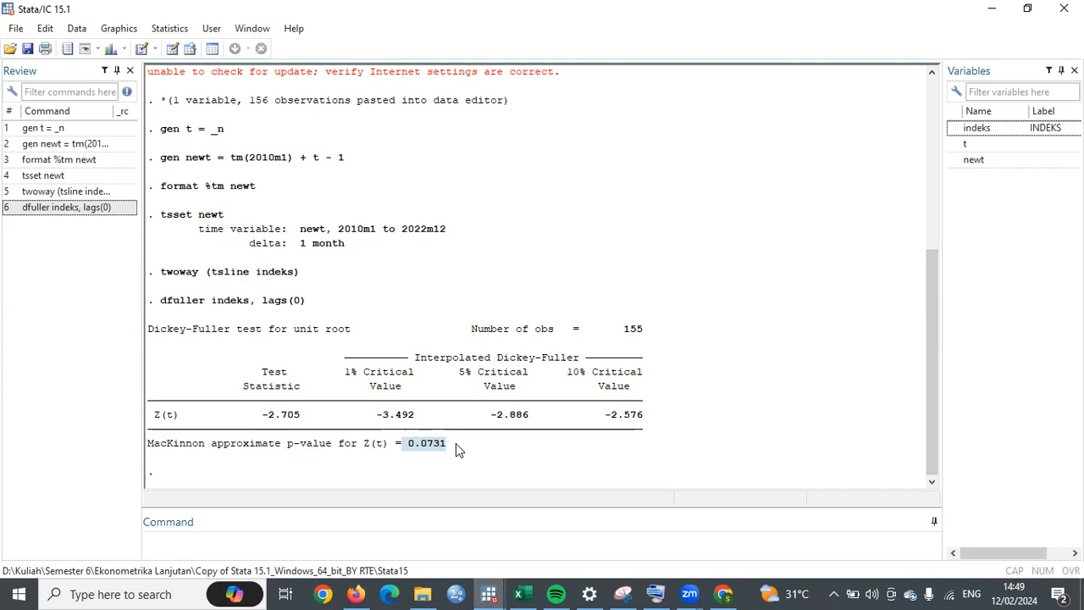
{"action": "left_click", "coordinate": [456, 443]}
Rerun the Dickey-Fuller test on the first difference with the command dfuller D.indeks, lags(0).
{"action": "left_click", "coordinate": [77, 209]}
{"action": "left_click", "coordinate": [193, 539]}
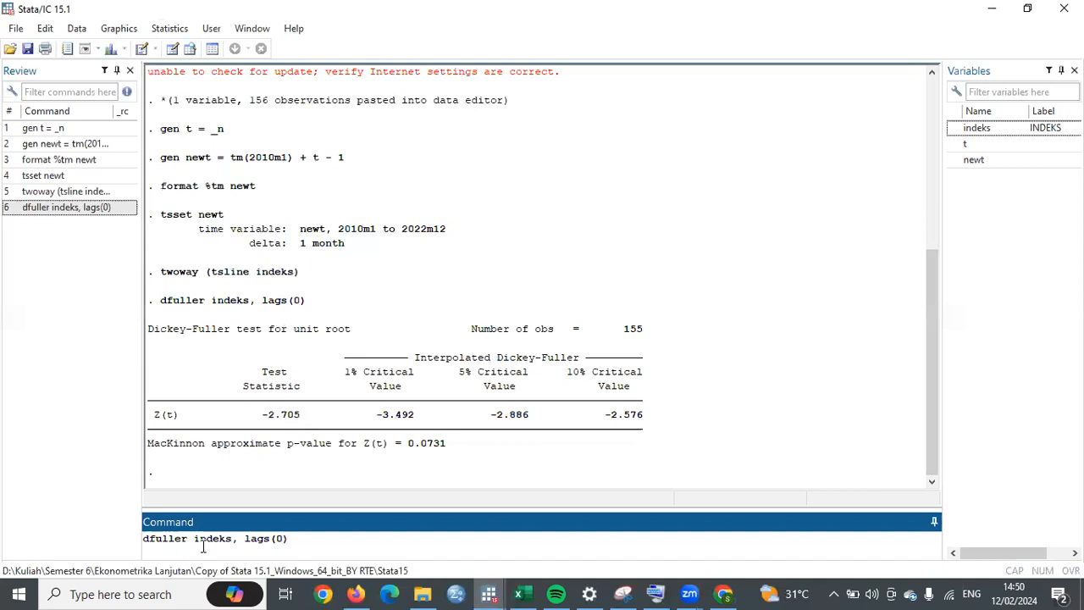
{"action": "type", "text": "D."}
{"action": "key", "text": "Return"}
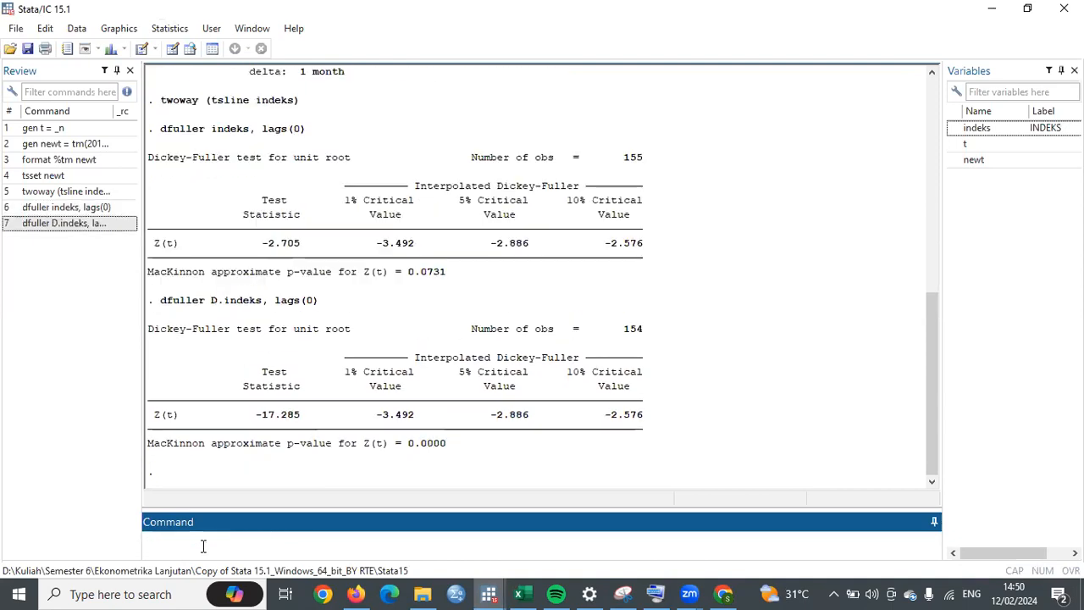
Compare the test statistic for D.indeks with the three critical values and check the p-value of the differenced series.
{"action": "left_click", "coordinate": [257, 381]}
{"action": "left_click_drag", "start_coordinate": [256, 381], "coordinate": [292, 390]}
{"action": "left_click", "coordinate": [259, 429]}
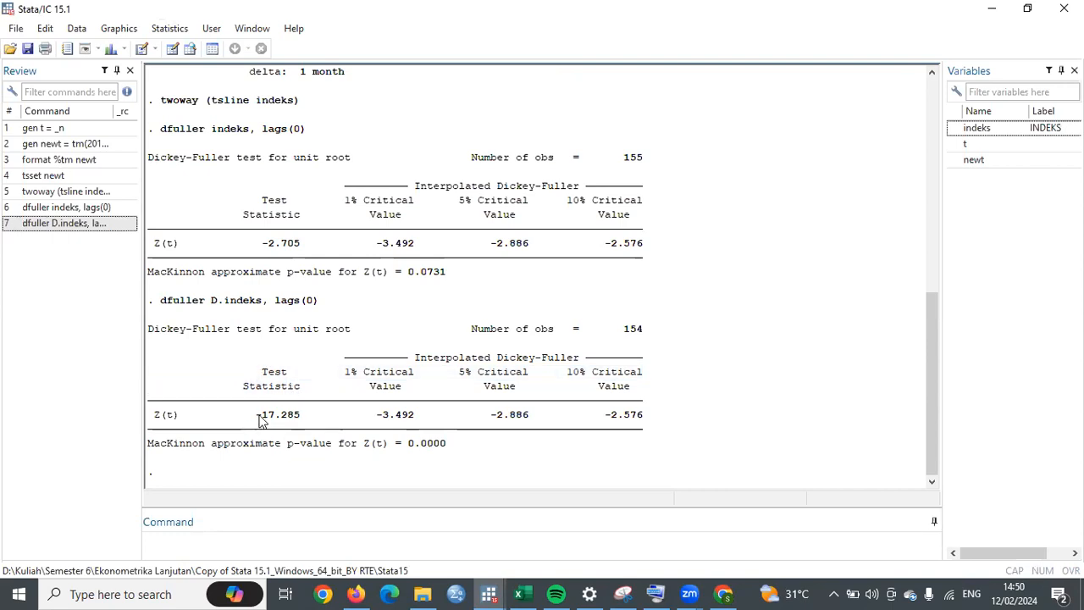
{"action": "left_click_drag", "start_coordinate": [361, 376], "coordinate": [406, 387]}
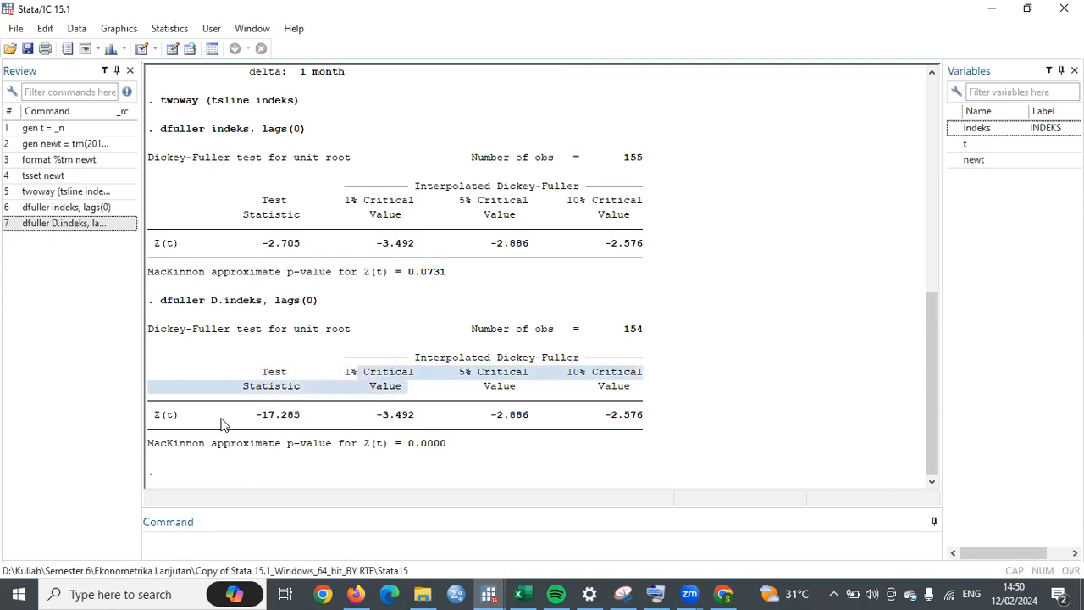
{"action": "left_click_drag", "start_coordinate": [251, 424], "coordinate": [416, 419]}
{"action": "left_click_drag", "start_coordinate": [490, 416], "coordinate": [530, 416]}
{"action": "left_click_drag", "start_coordinate": [604, 417], "coordinate": [616, 421]}
{"action": "left_click", "coordinate": [441, 387]}
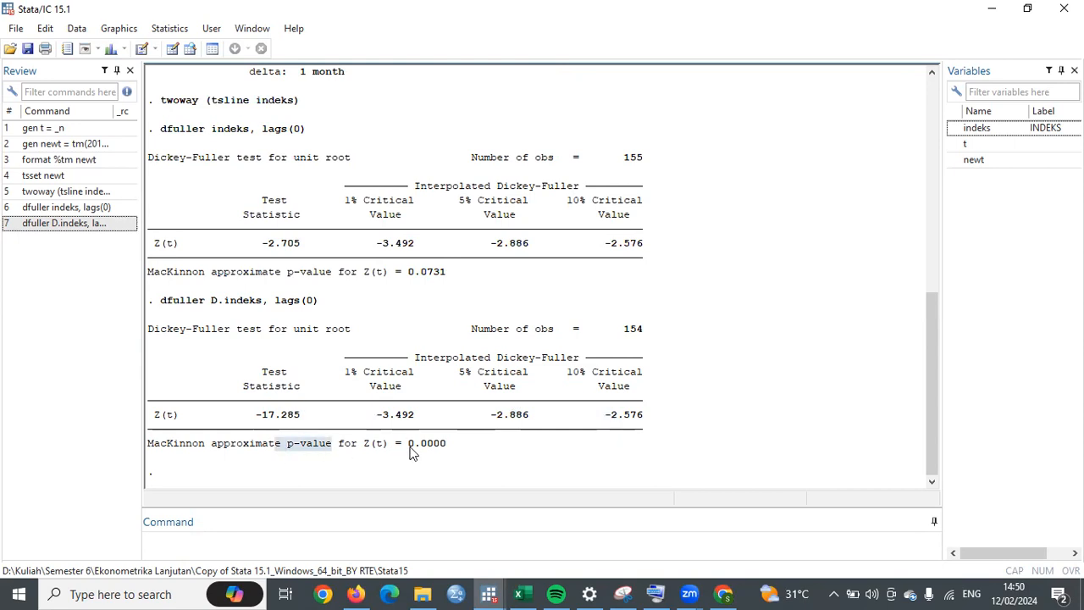
{"action": "left_click_drag", "start_coordinate": [405, 447], "coordinate": [482, 452]}
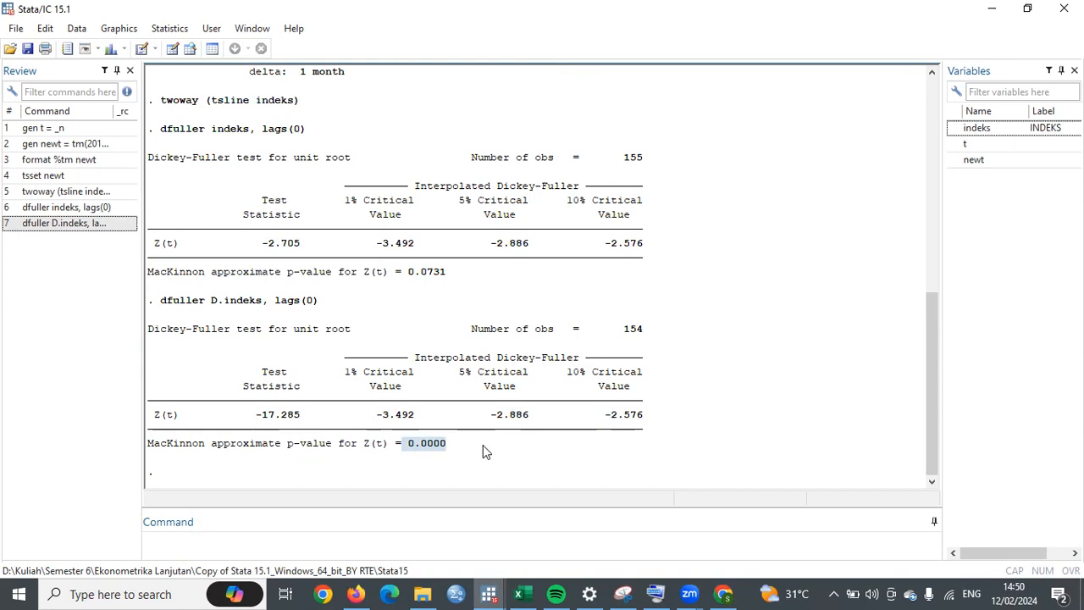
{"action": "left_click", "coordinate": [483, 446]}
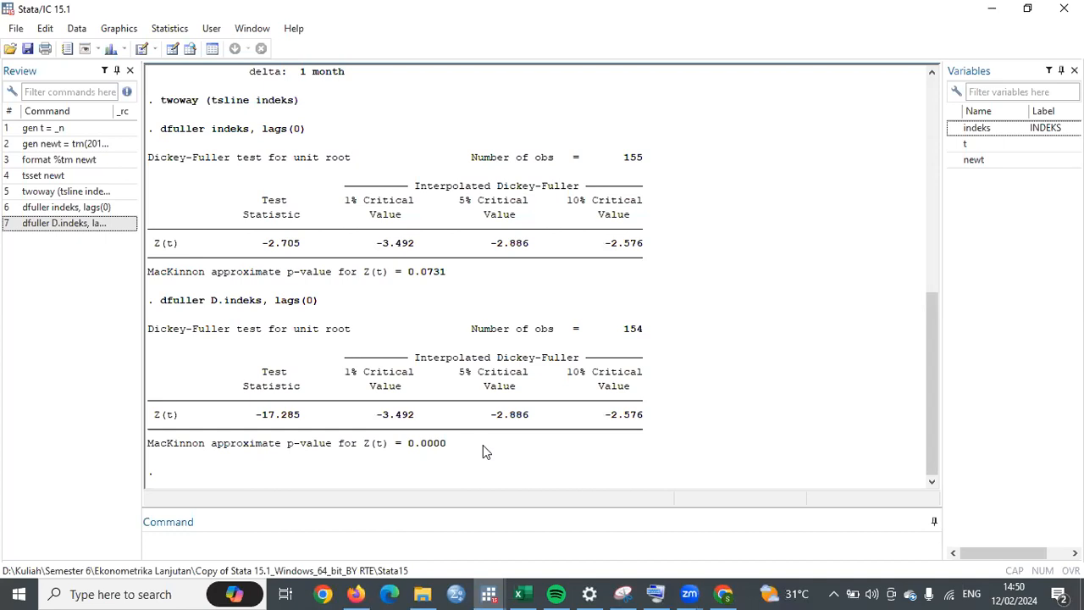
Plot the autocorrelations of the differenced index with the command ac D.indeks and minimise the graph window.
{"action": "left_click", "coordinate": [362, 542]}
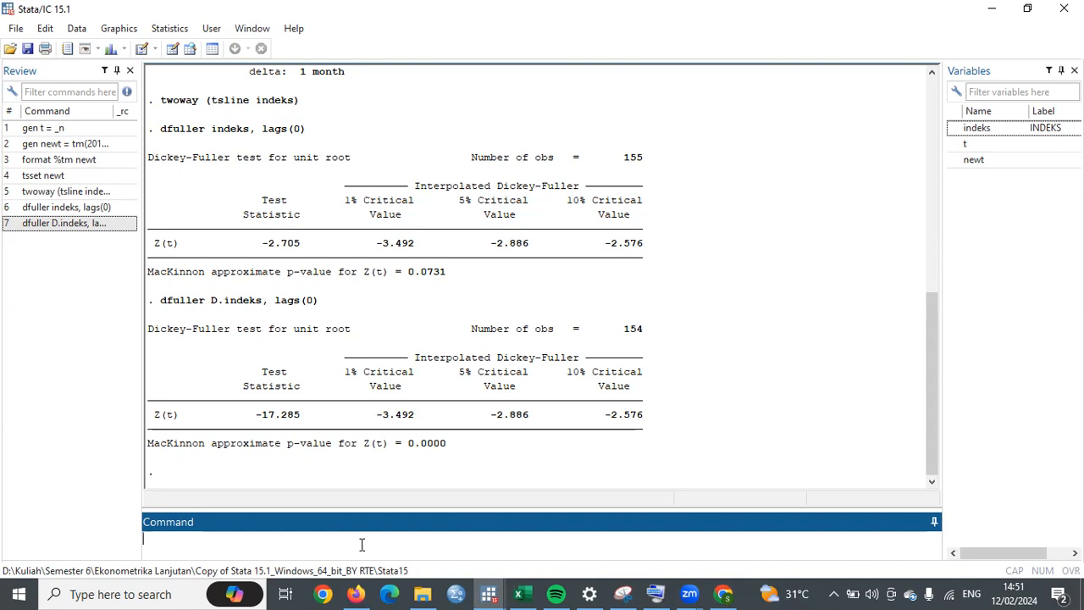
{"action": "type", "text": "ac D.indeks"}
{"action": "key", "text": "Return"}
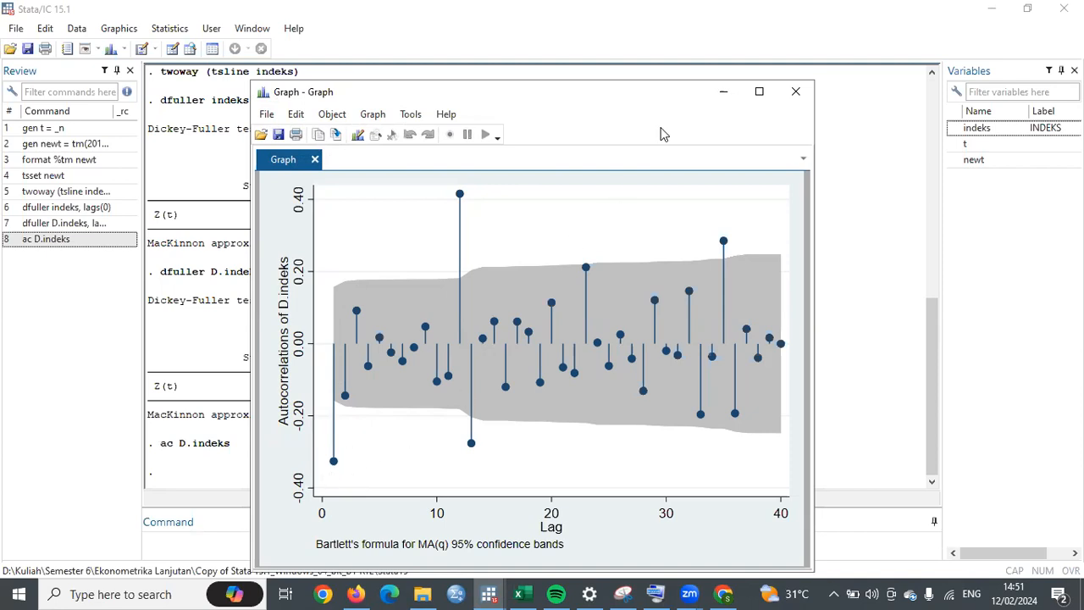
{"action": "left_click", "coordinate": [724, 92]}
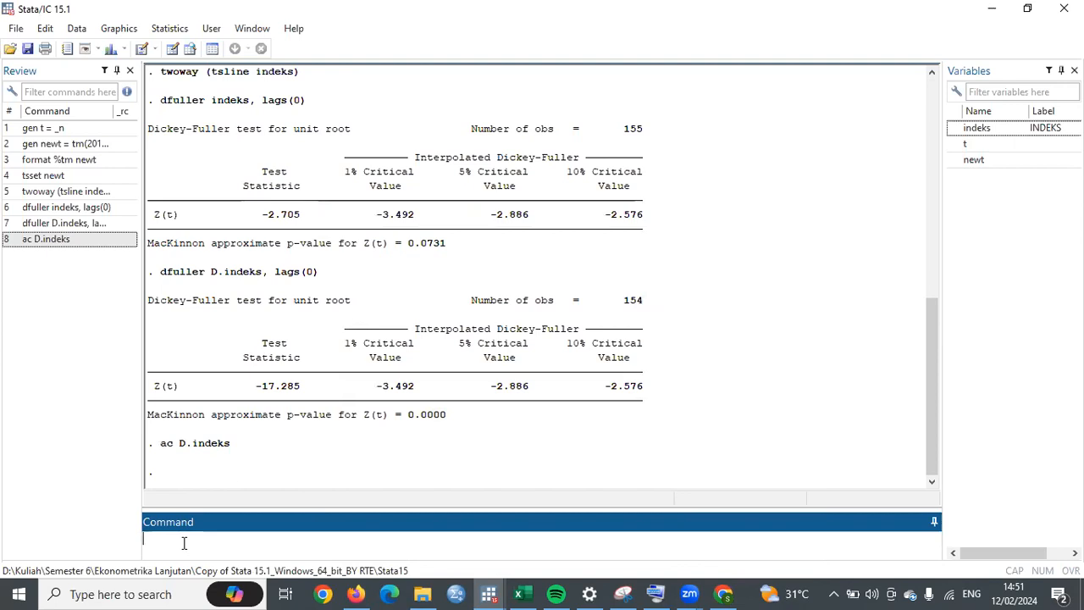
Plot the partial autocorrelations of the differenced index with the command pac D.indeks and minimise the graph window.
{"action": "type", "text": "pac D.indeks"}
{"action": "key", "text": "Return"}
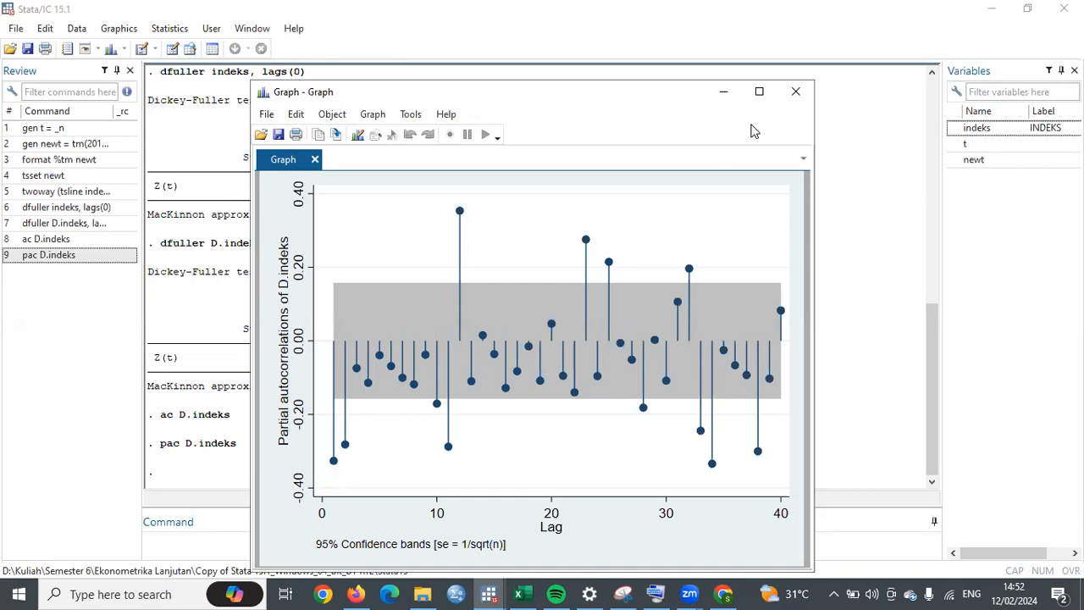
{"action": "left_click", "coordinate": [722, 94]}
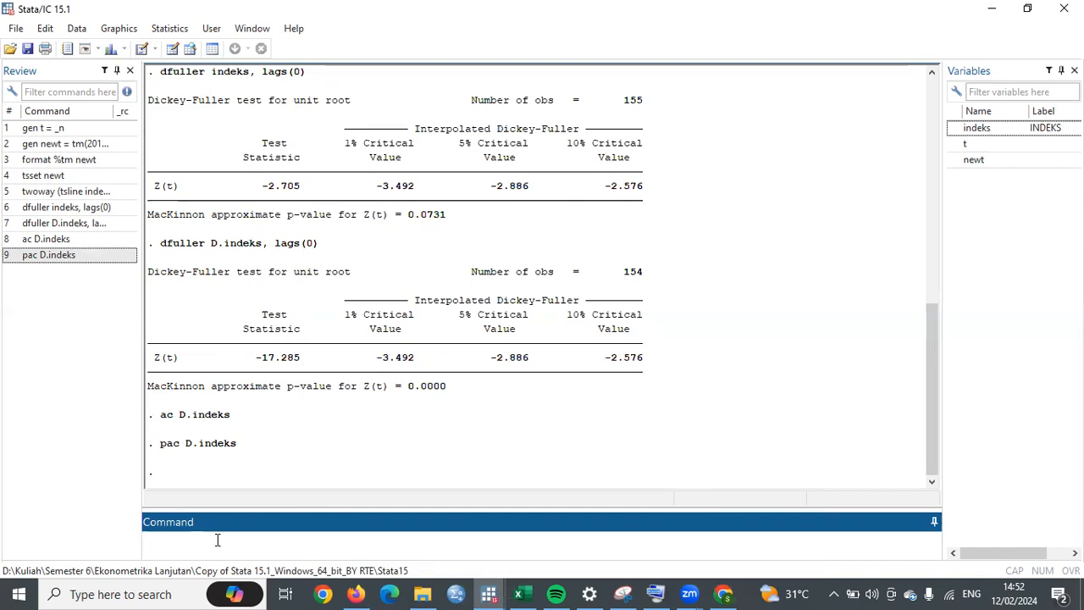
Estimate an ARIMA(2,1,1) model of indeks with the command arima indeks, arima (2,1,1) nolog.
{"action": "type", "text": "arima indeks"}
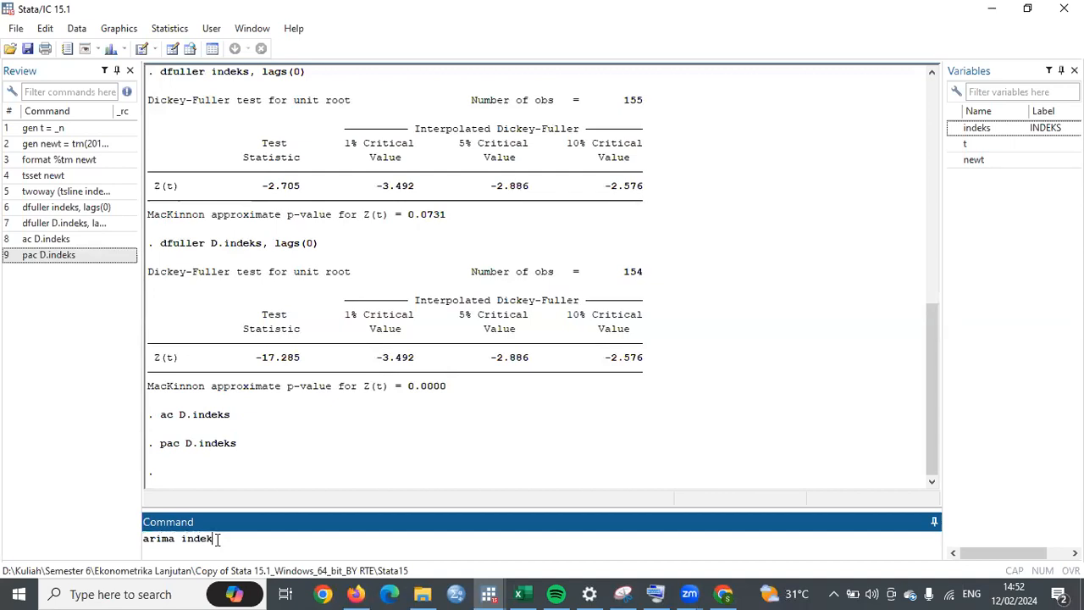
{"action": "type", "text": ", arima (2,1,1) nolog"}
{"action": "key", "text": "Return"}
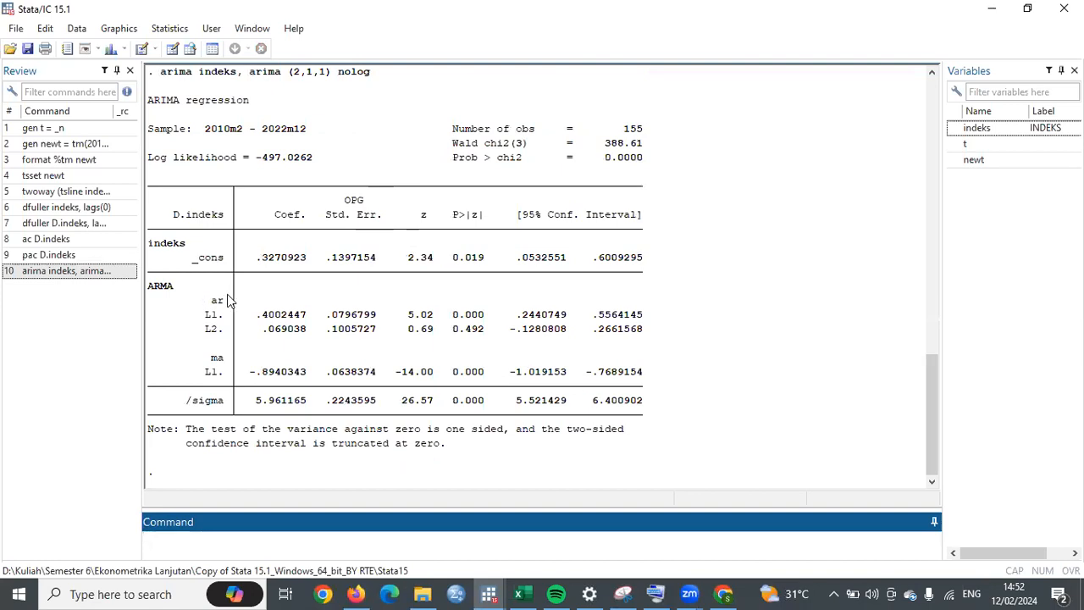
Check the p-values of the AR and MA terms in the ARIMA(2,1,1) output, including the second AR lag.
{"action": "left_click_drag", "start_coordinate": [206, 301], "coordinate": [229, 301]}
{"action": "left_click_drag", "start_coordinate": [206, 357], "coordinate": [228, 357]}
{"action": "left_click_drag", "start_coordinate": [462, 293], "coordinate": [484, 377]}
{"action": "left_click", "coordinate": [453, 318]}
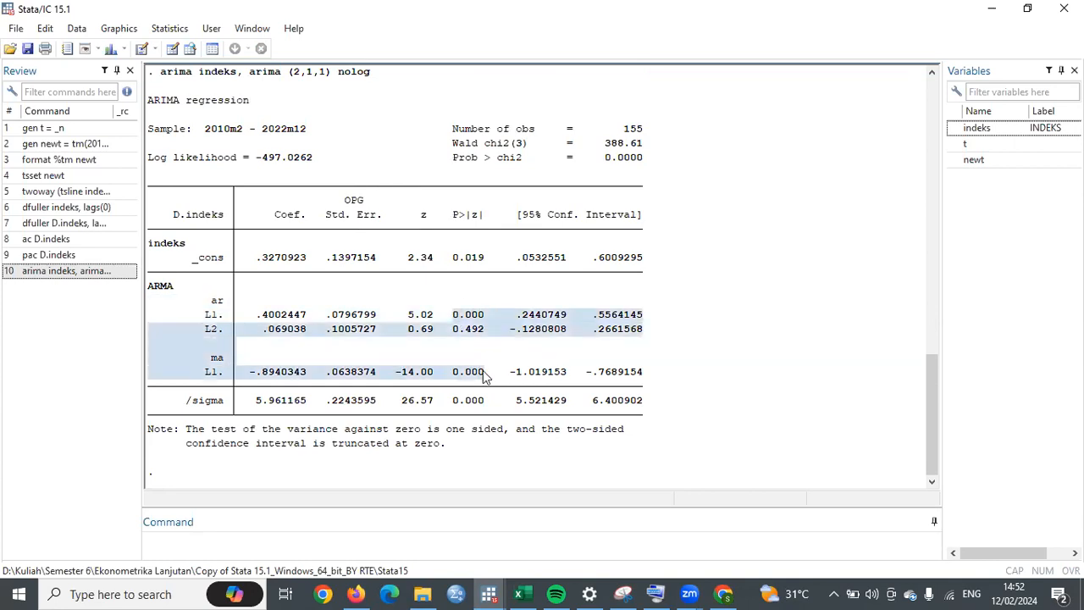
{"action": "left_click", "coordinate": [466, 327]}
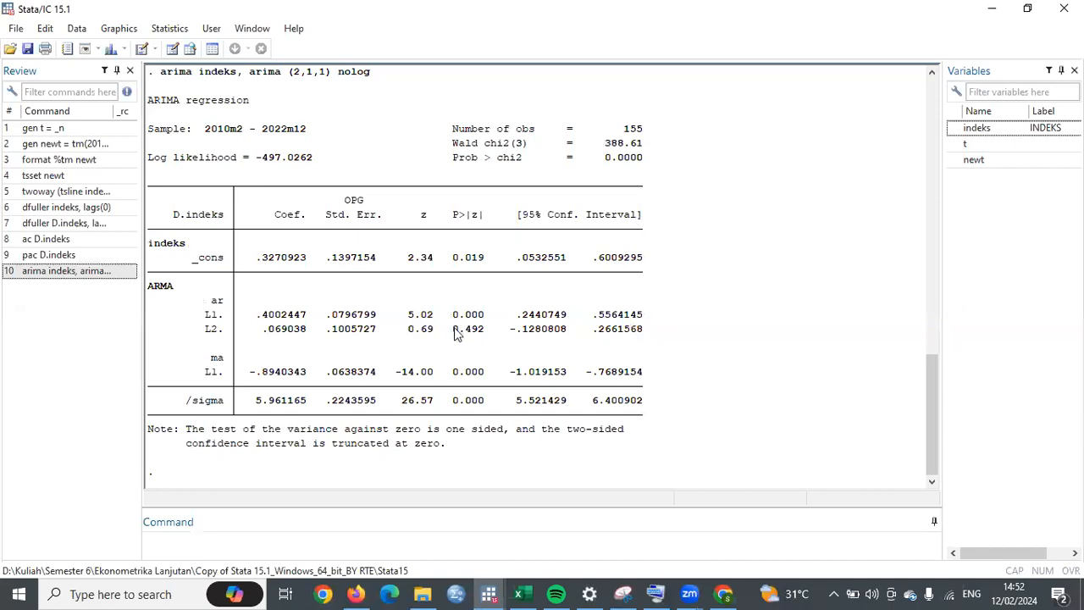
{"action": "left_click_drag", "start_coordinate": [454, 328], "coordinate": [487, 332]}
{"action": "left_click", "coordinate": [488, 337]}
{"action": "left_click_drag", "start_coordinate": [447, 312], "coordinate": [487, 373]}
Compute the information criteria of the ARIMA(2,1,1) model with the command estat ic and check its AIC.
{"action": "left_click", "coordinate": [182, 532]}
{"action": "type", "text": "e"}
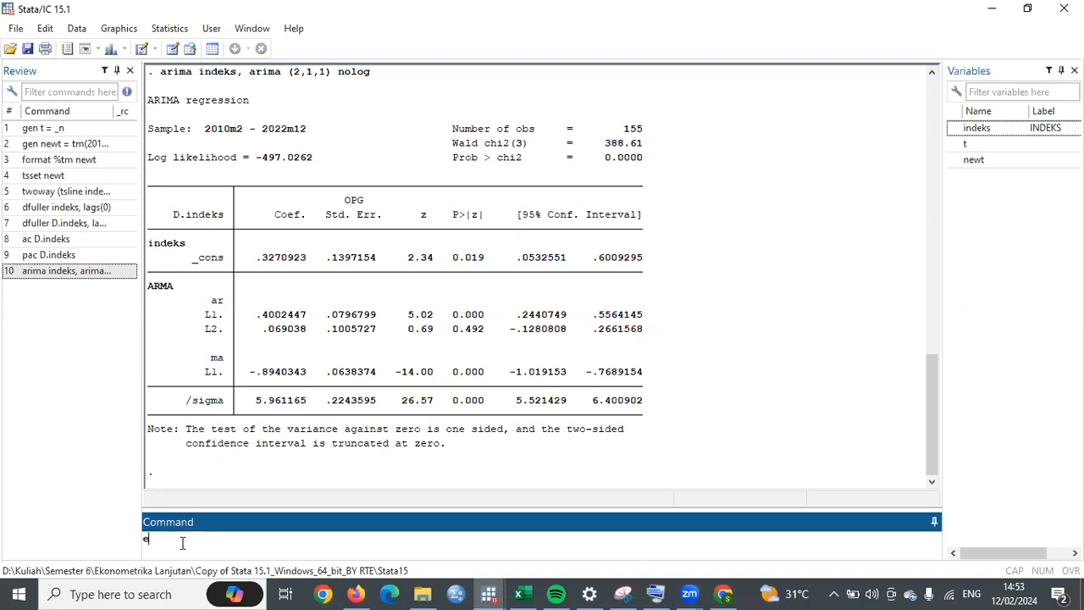
{"action": "type", "text": "stat ic"}
{"action": "key", "text": "Return"}
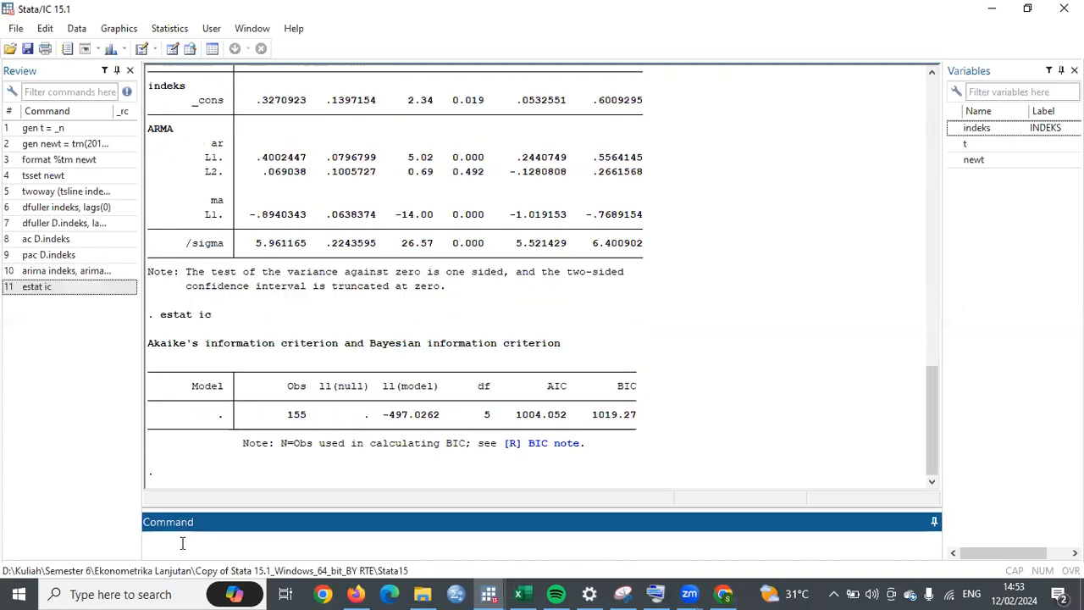
{"action": "left_click", "coordinate": [546, 387]}
{"action": "left_click_drag", "start_coordinate": [511, 417], "coordinate": [566, 423]}
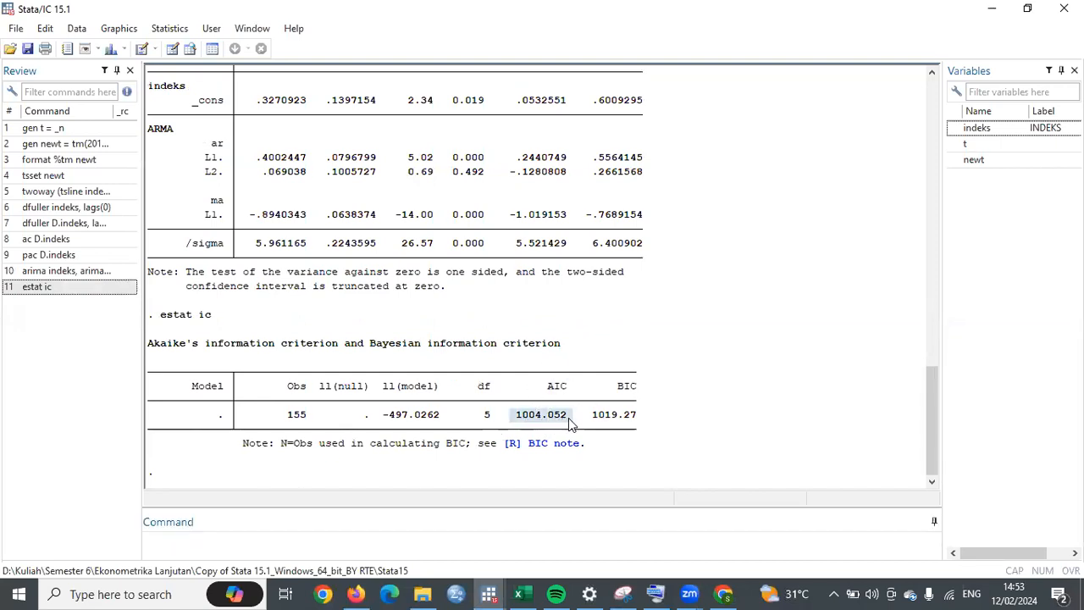
{"action": "left_click", "coordinate": [563, 394]}
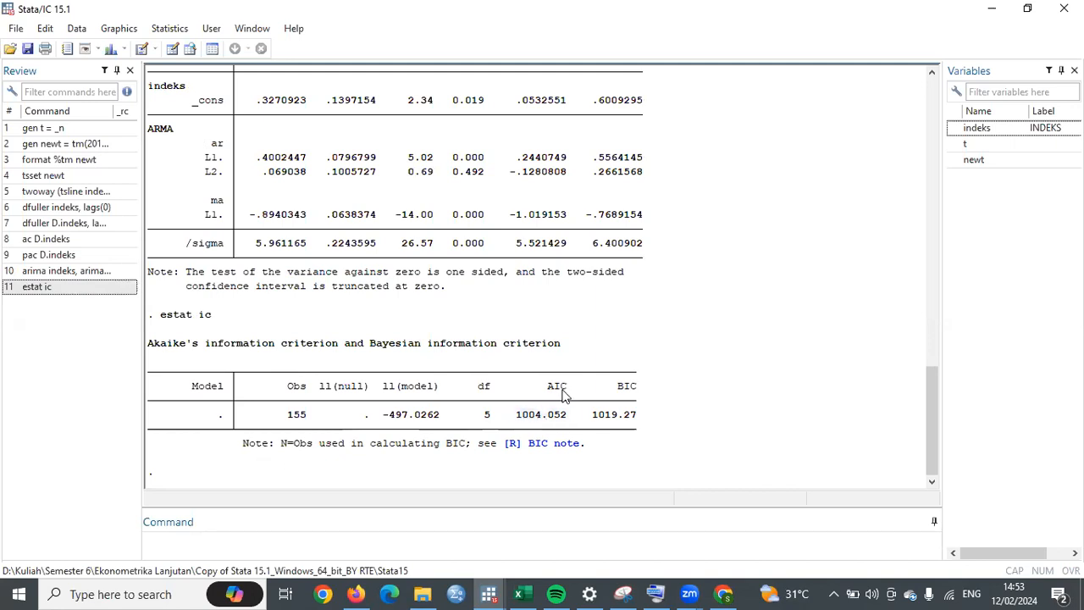
Estimate an ARIMA(1,1,1) model with the command arima indeks, arima (1,1,1) nolog and check the AR and MA p-values.
{"action": "left_click", "coordinate": [234, 542]}
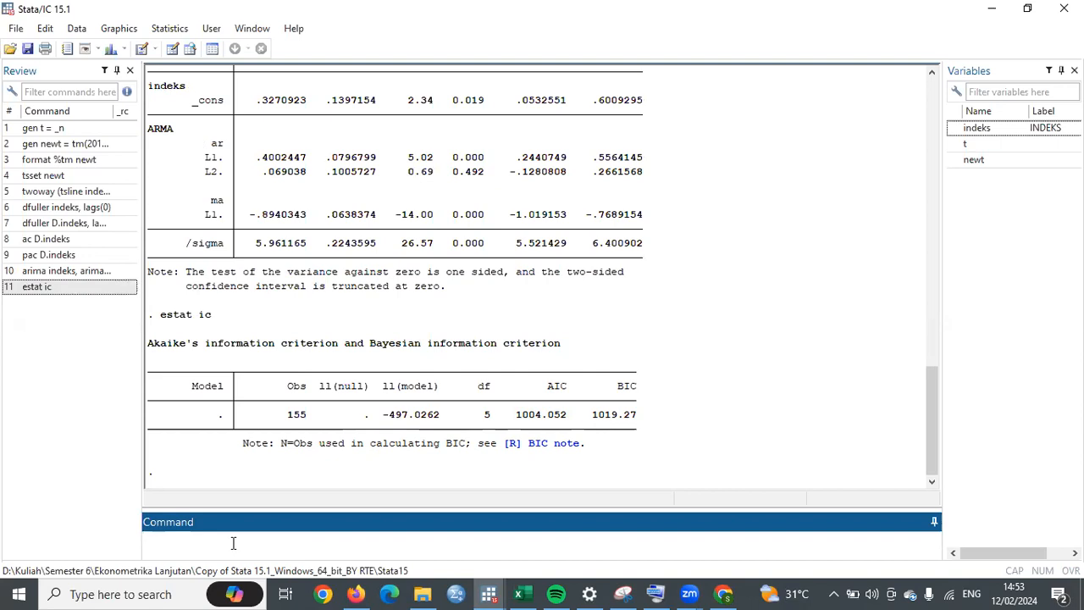
{"action": "left_click", "coordinate": [85, 271]}
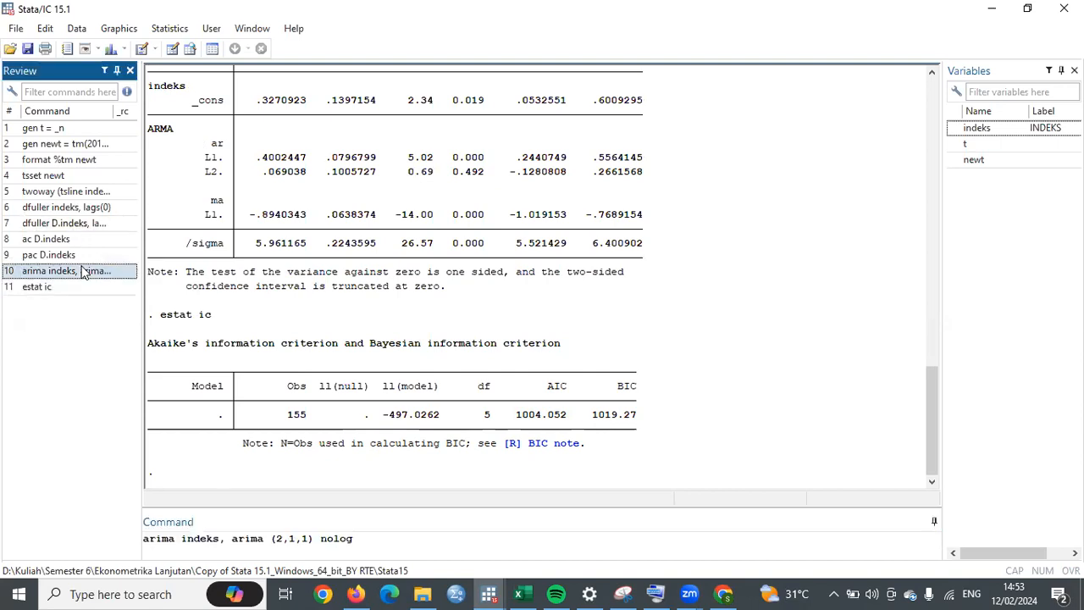
{"action": "left_click", "coordinate": [282, 540]}
{"action": "key", "text": "BackSpace"}
{"action": "type", "text": "1"}
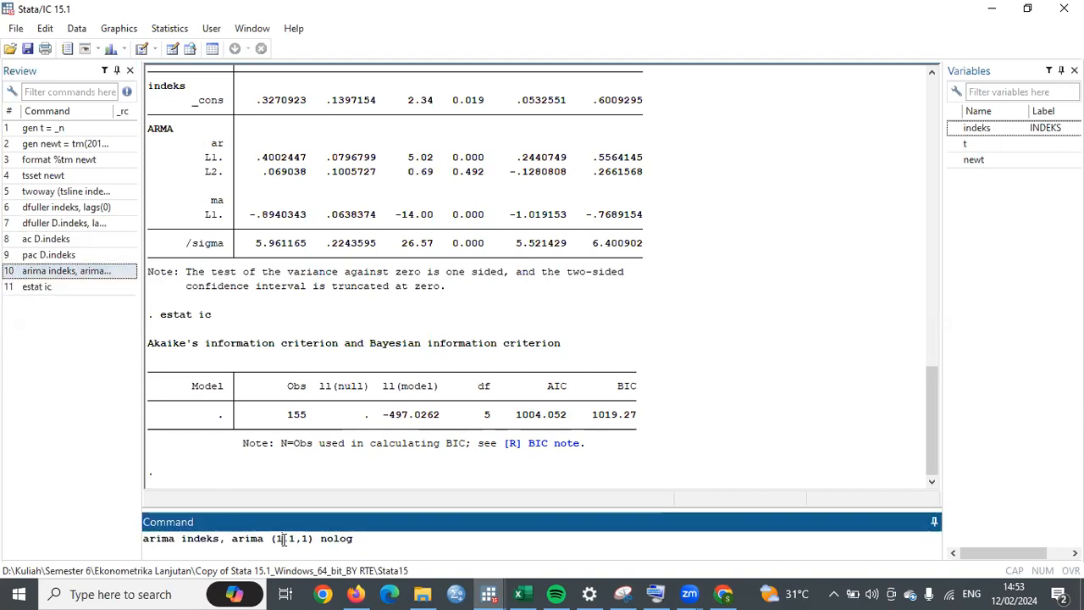
{"action": "key", "text": "Return"}
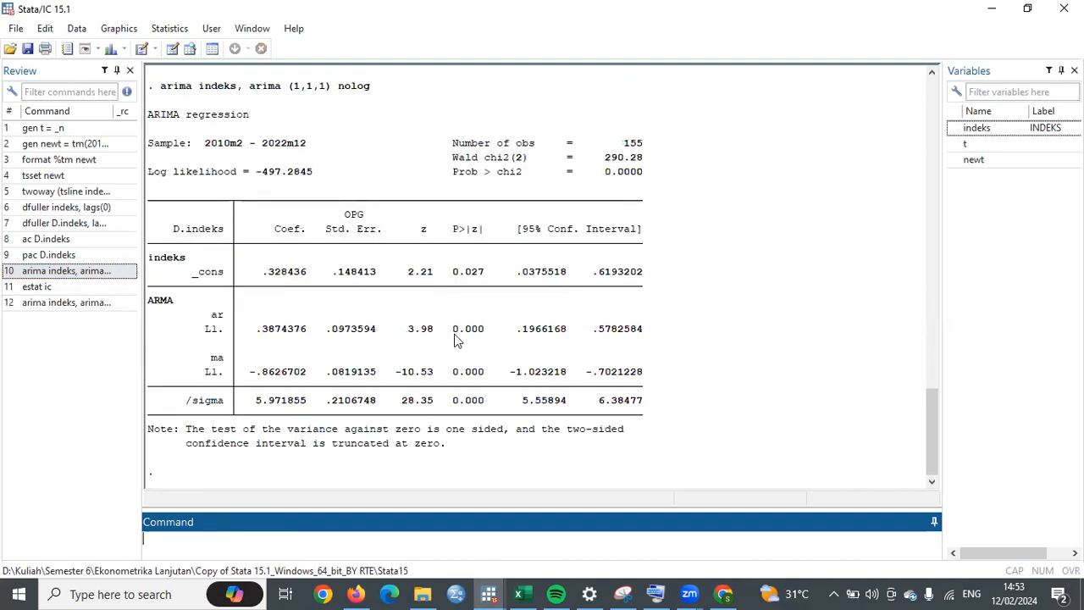
{"action": "left_click_drag", "start_coordinate": [442, 319], "coordinate": [485, 379]}
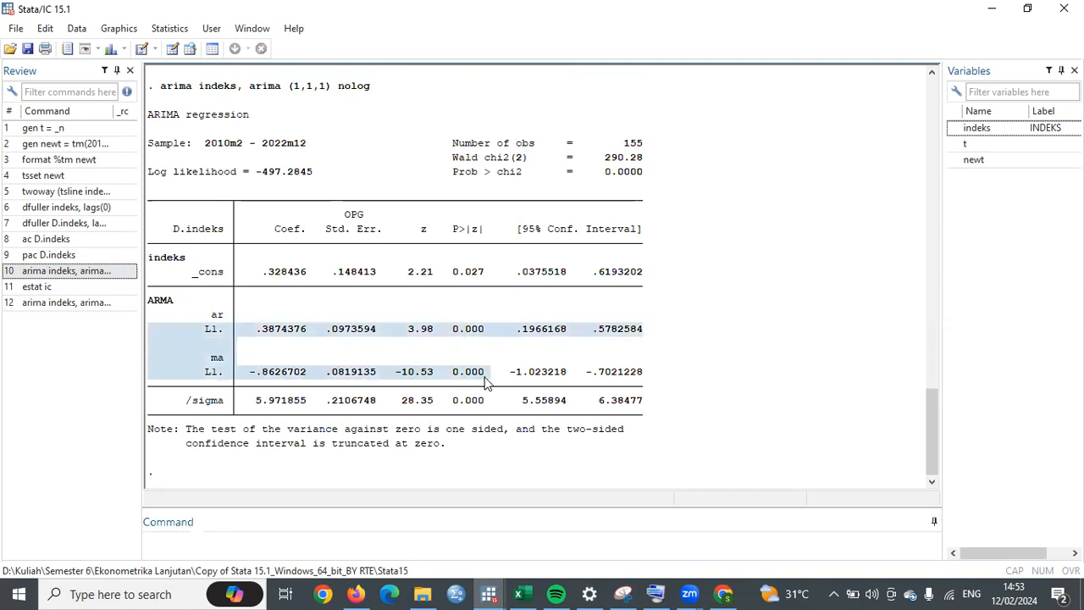
{"action": "left_click", "coordinate": [455, 345]}
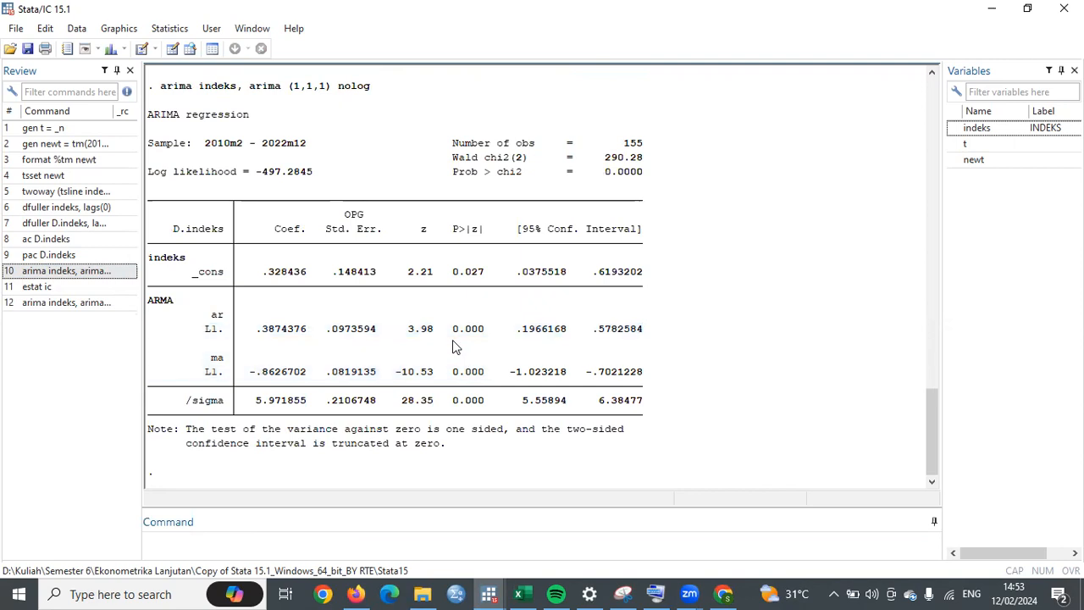
Compute the information criteria of the ARIMA(1,1,1) model with the command estat ic.
{"action": "left_click", "coordinate": [285, 538]}
{"action": "type", "text": "e"}
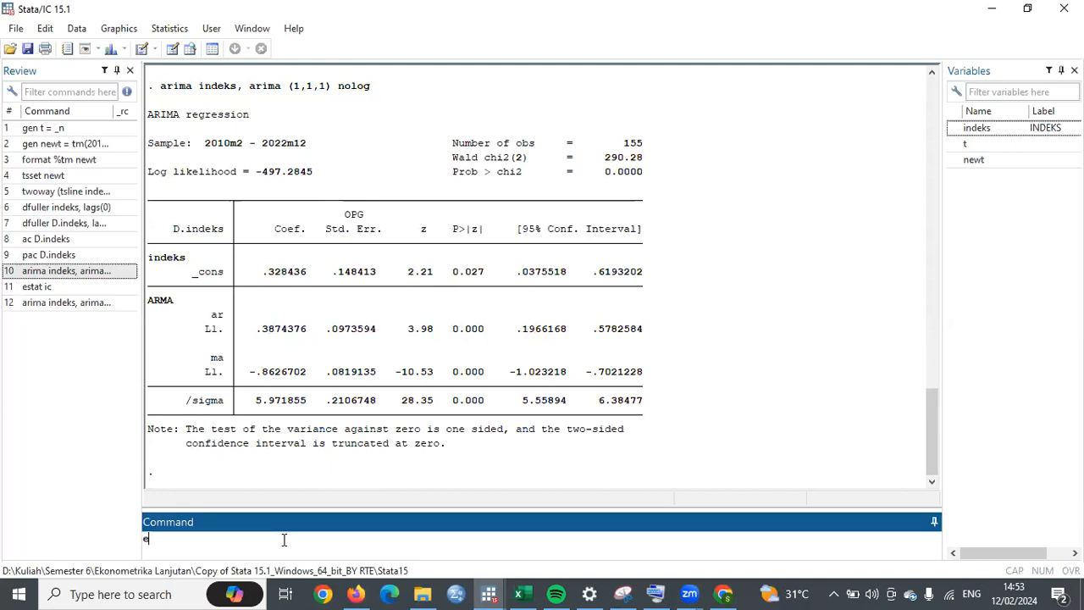
{"action": "type", "text": "stat ic"}
{"action": "key", "text": "Return"}
{"action": "left_click_drag", "start_coordinate": [510, 415], "coordinate": [568, 421]}
Compare the AIC values of the ARIMA(2,1,1) and ARIMA(1,1,1) models in the results and review the ARIMA(1,1,1) estimates.
{"action": "scroll", "coordinate": [567, 421], "scroll_direction": "up", "scroll_amount": 5}
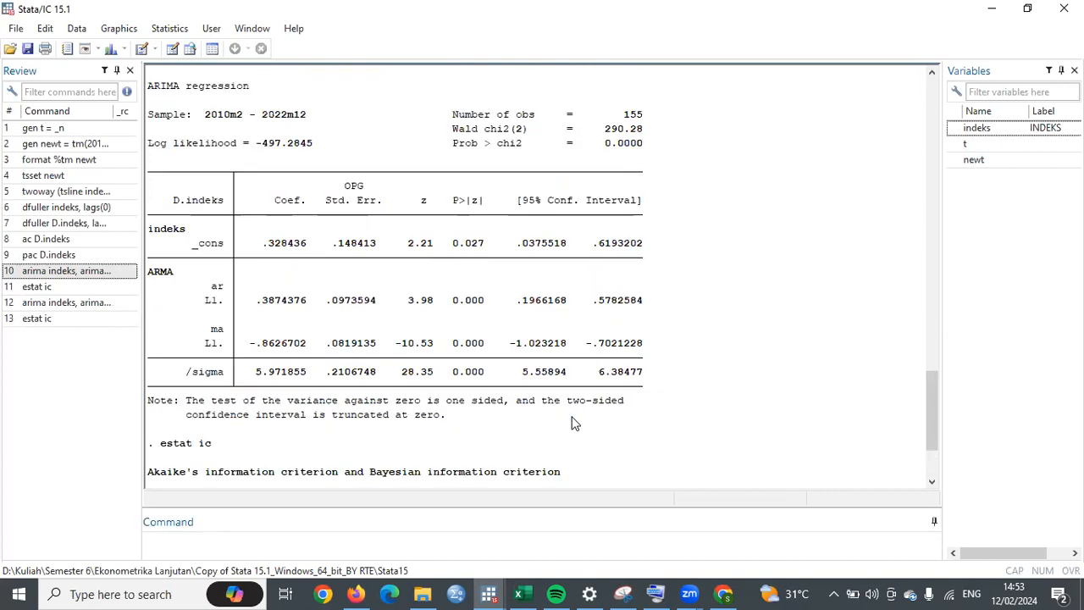
{"action": "scroll", "coordinate": [574, 422], "scroll_direction": "down", "scroll_amount": 5}
{"action": "scroll", "coordinate": [573, 422], "scroll_direction": "up", "scroll_amount": 5}
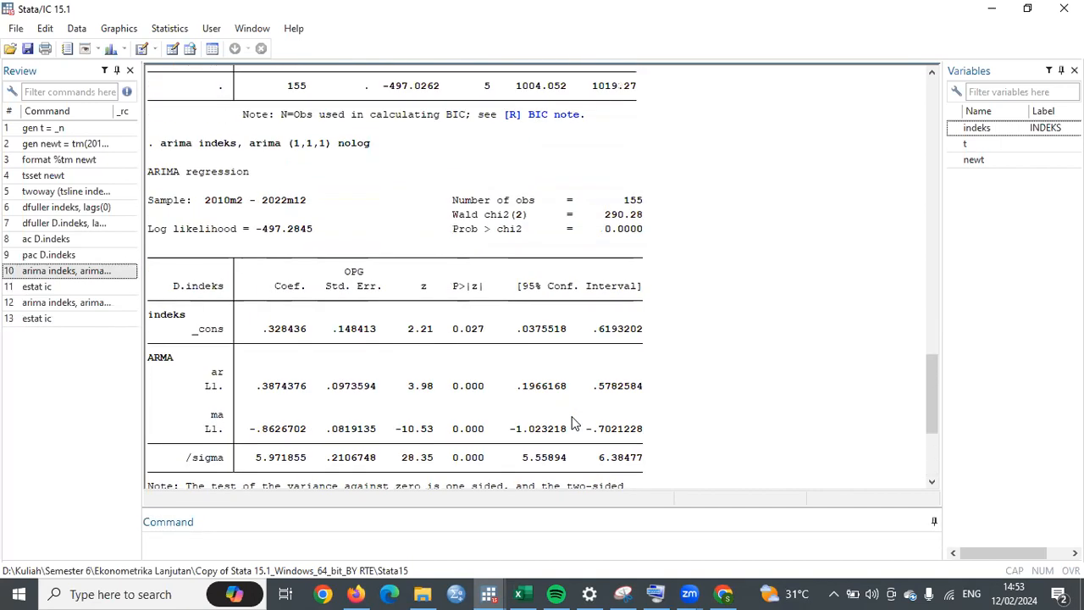
{"action": "scroll", "coordinate": [573, 422], "scroll_direction": "up", "scroll_amount": 6}
{"action": "left_click_drag", "start_coordinate": [519, 345], "coordinate": [543, 349]}
{"action": "left_click", "coordinate": [543, 347]}
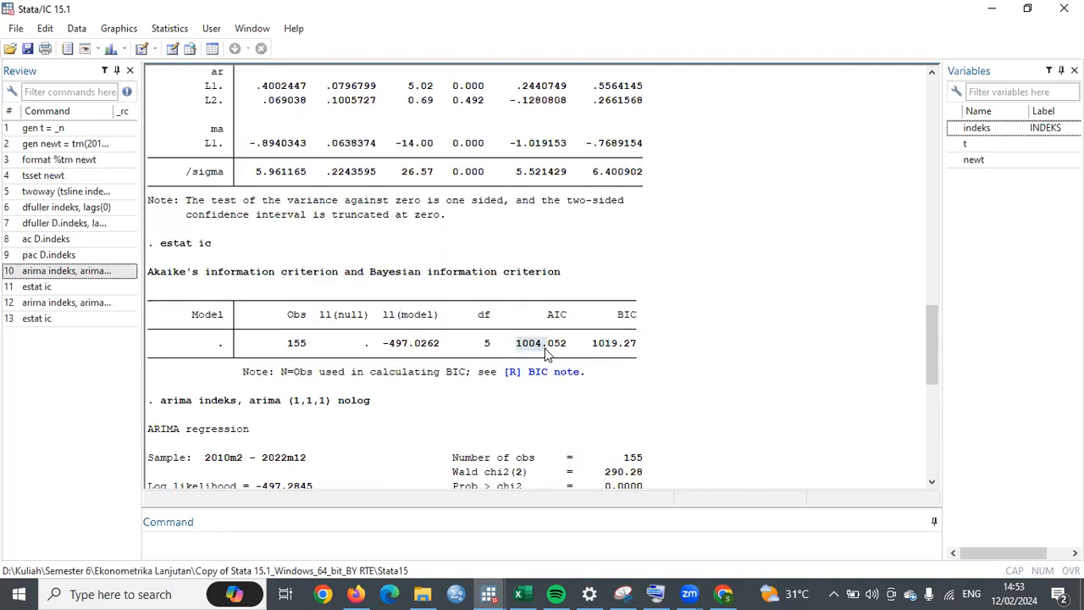
{"action": "scroll", "coordinate": [545, 354], "scroll_direction": "down", "scroll_amount": 6}
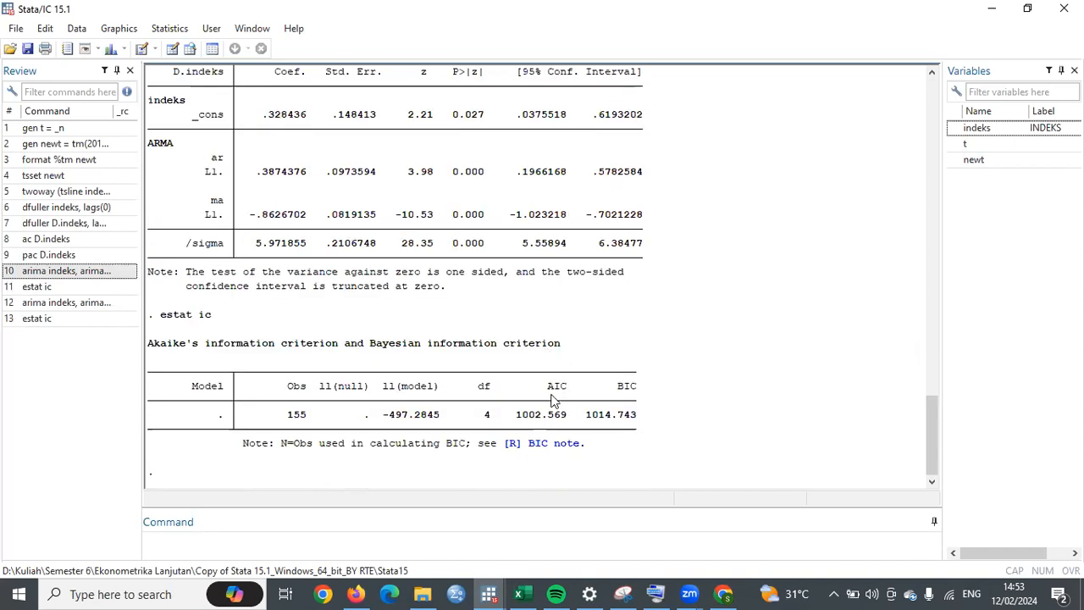
{"action": "scroll", "coordinate": [427, 315], "scroll_direction": "up", "scroll_amount": 3}
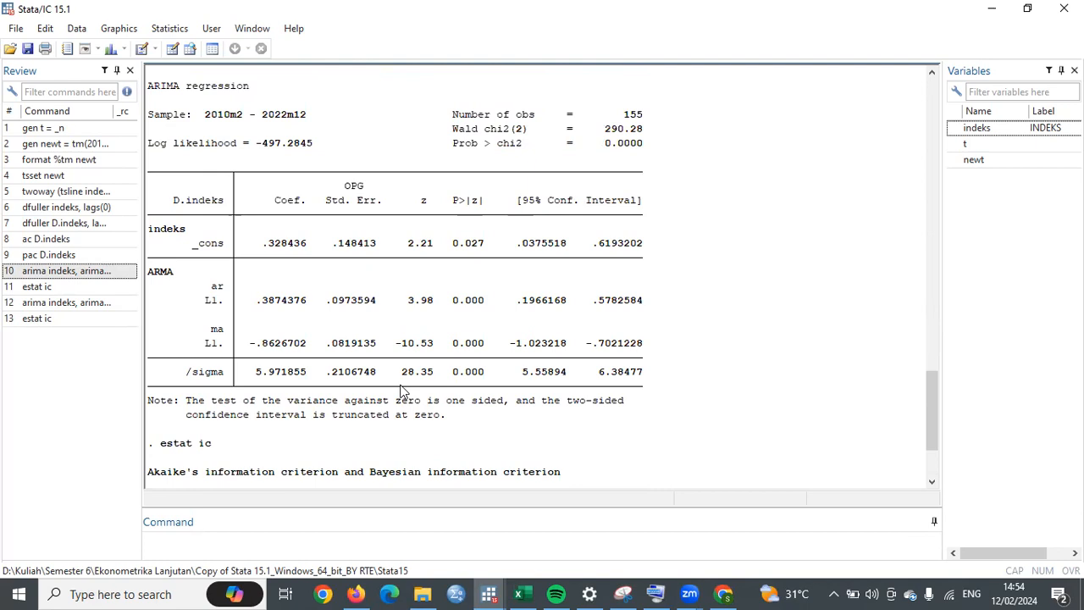
{"action": "scroll", "coordinate": [402, 388], "scroll_direction": "down", "scroll_amount": 3}
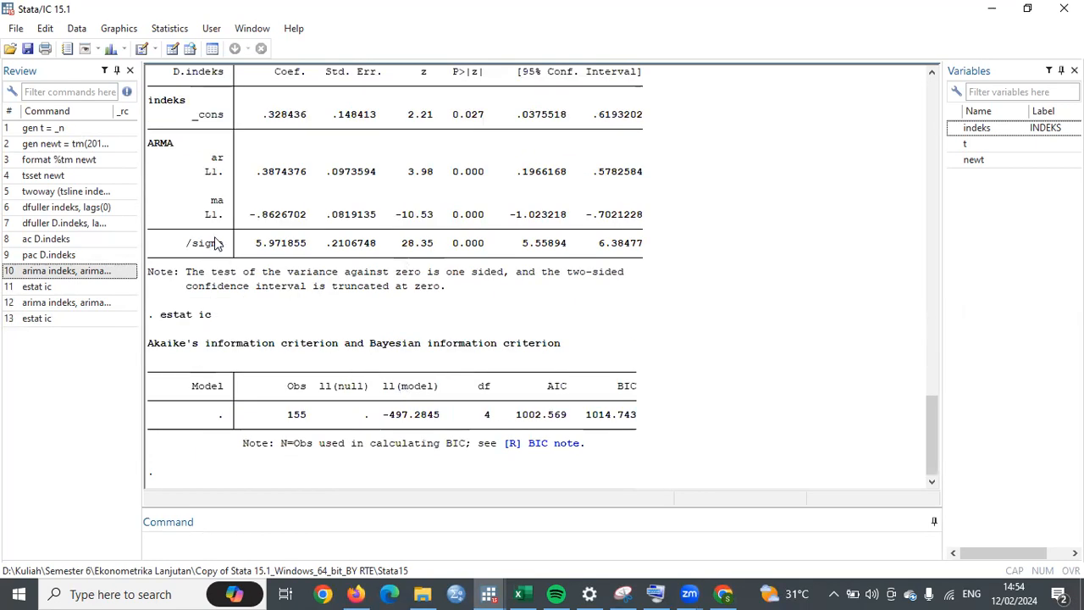
Append 6 observations to the end of the time-series dataset.
{"action": "left_click", "coordinate": [158, 33]}
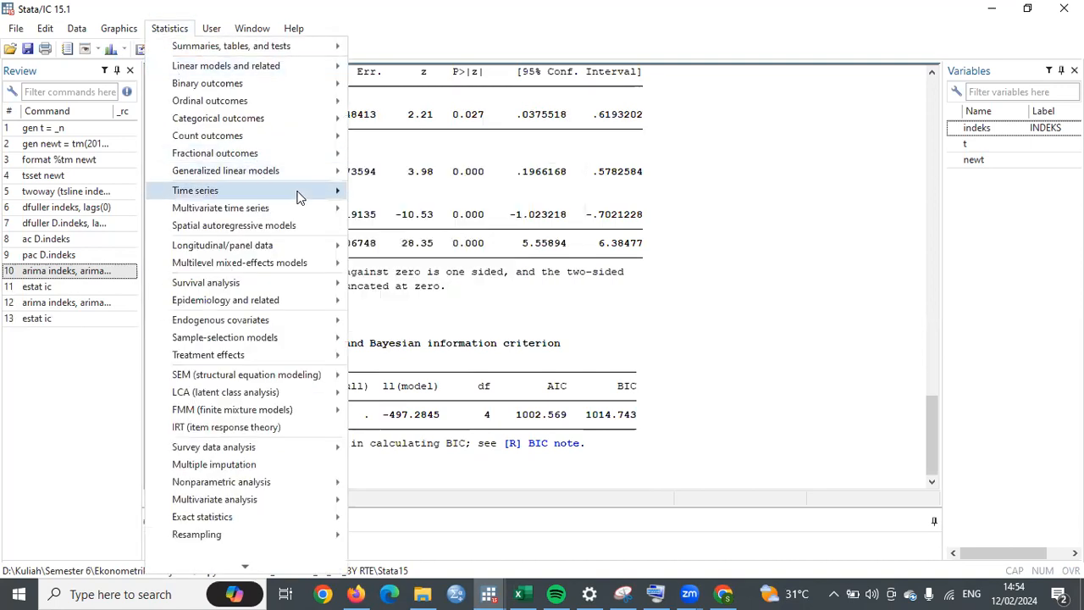
{"action": "mouse_move", "coordinate": [298, 193]}
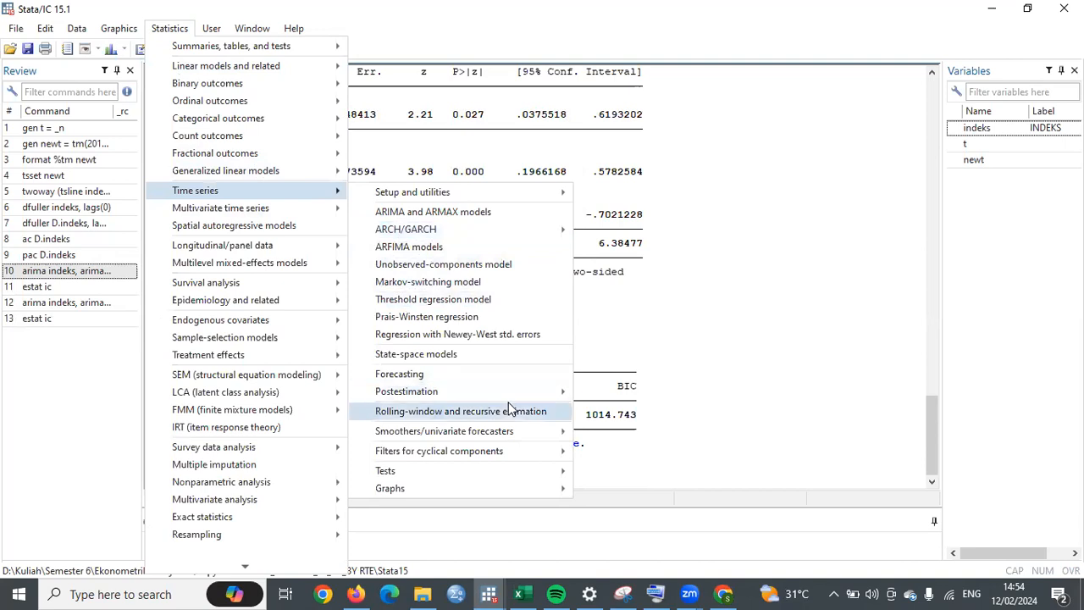
{"action": "mouse_move", "coordinate": [542, 193]}
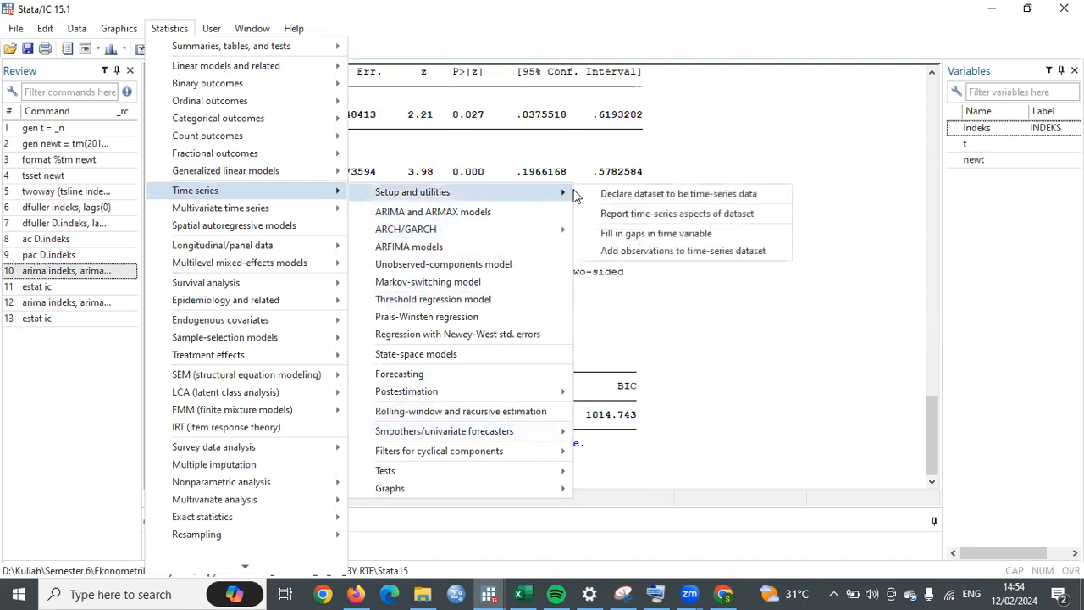
{"action": "left_click", "coordinate": [656, 253]}
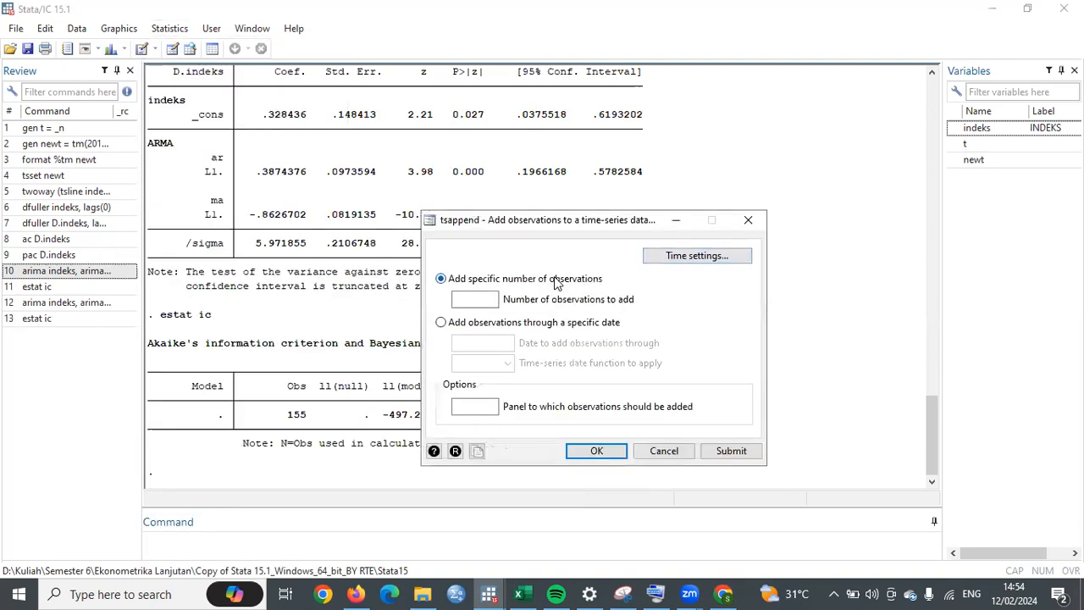
{"action": "left_click", "coordinate": [487, 299]}
{"action": "type", "text": "6"}
{"action": "left_click", "coordinate": [596, 453]}
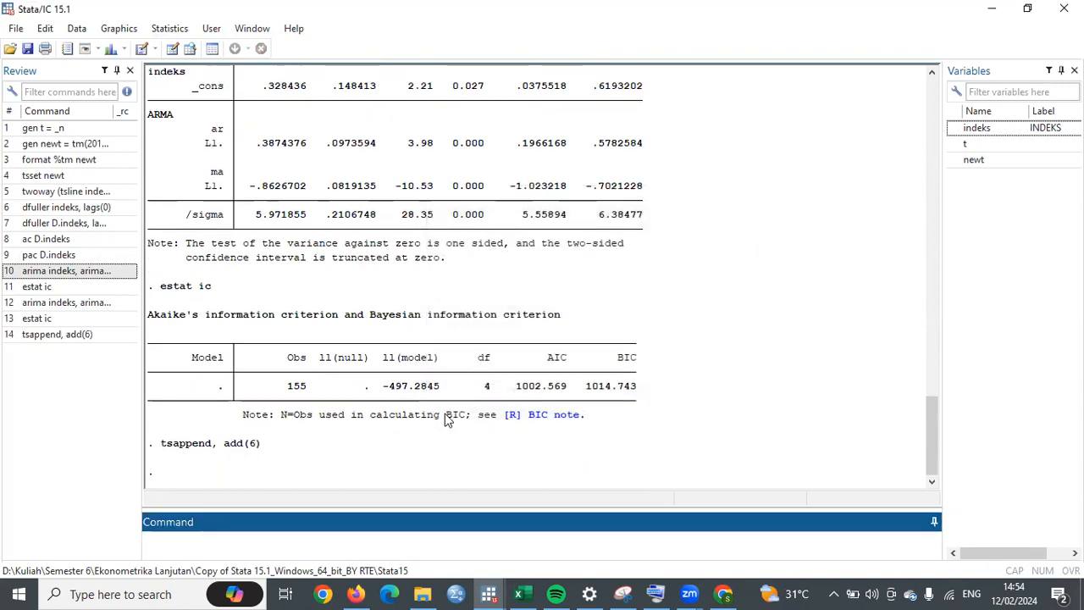
{"action": "left_click_drag", "start_coordinate": [151, 443], "coordinate": [262, 444]}
{"action": "left_click", "coordinate": [257, 442]}
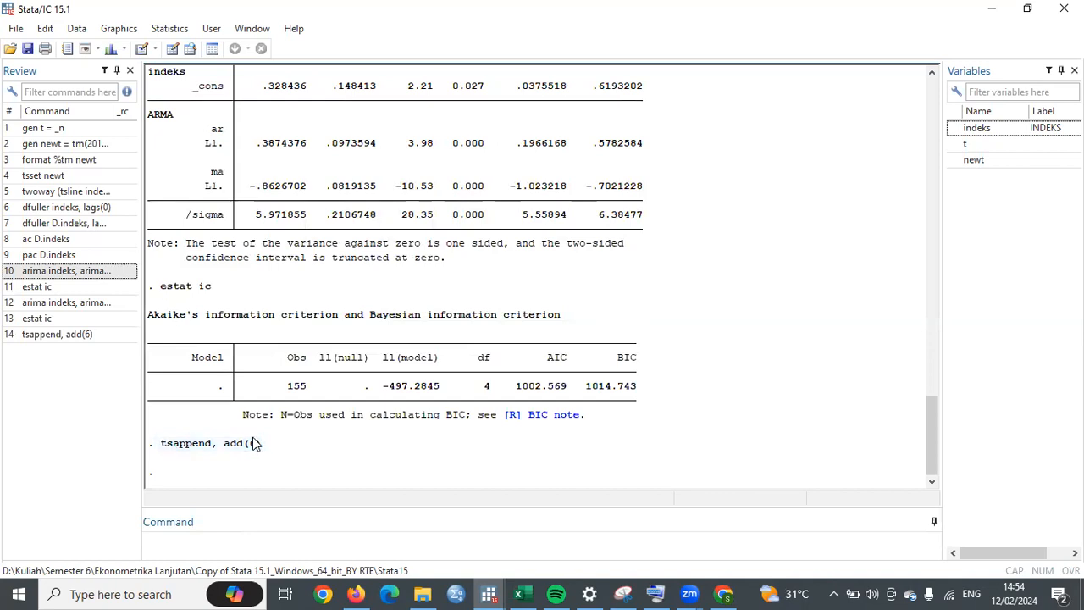
Generate the dynamic forecast variable fcindeks from January 2023 with the command predict fcindeks, y dynamic(tm(2023m1)).
{"action": "left_click", "coordinate": [168, 28]}
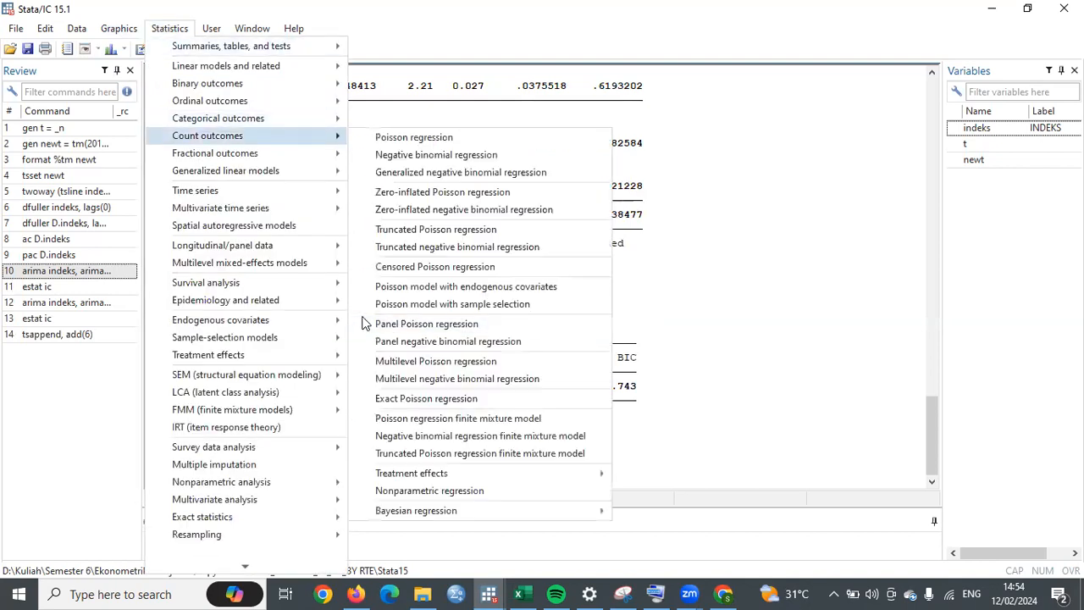
{"action": "left_click", "coordinate": [733, 421]}
{"action": "left_click", "coordinate": [196, 532]}
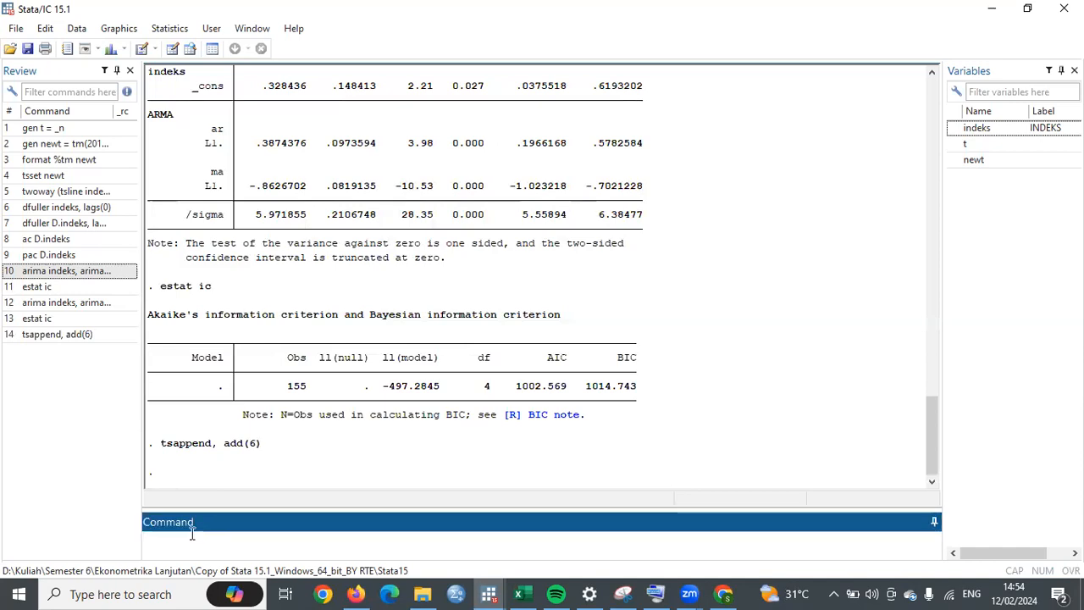
{"action": "type", "text": "predict"}
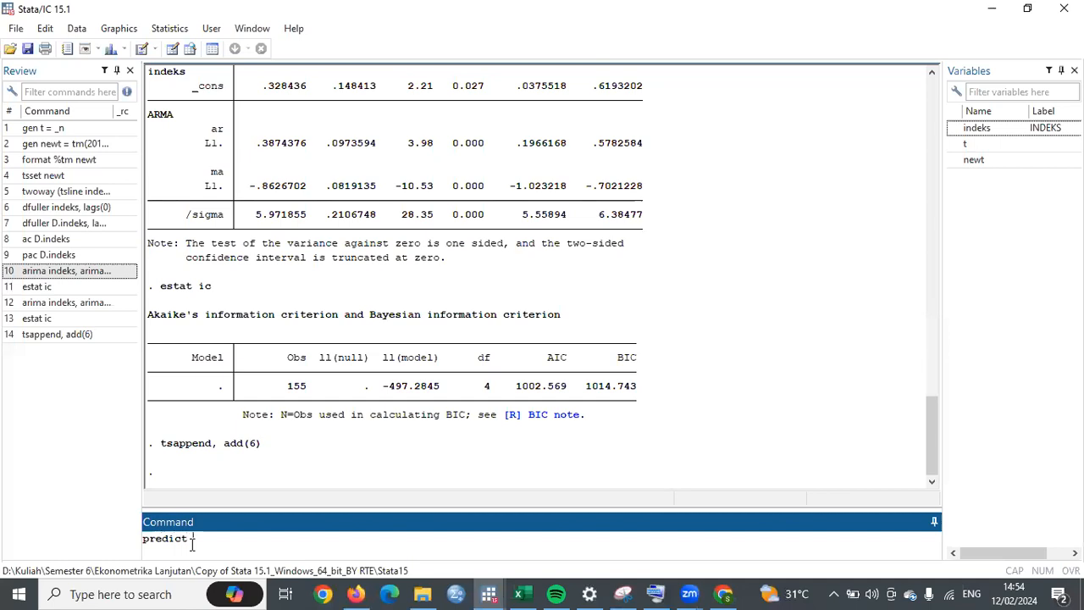
{"action": "type", "text": " fcindeks, y dynamic("}
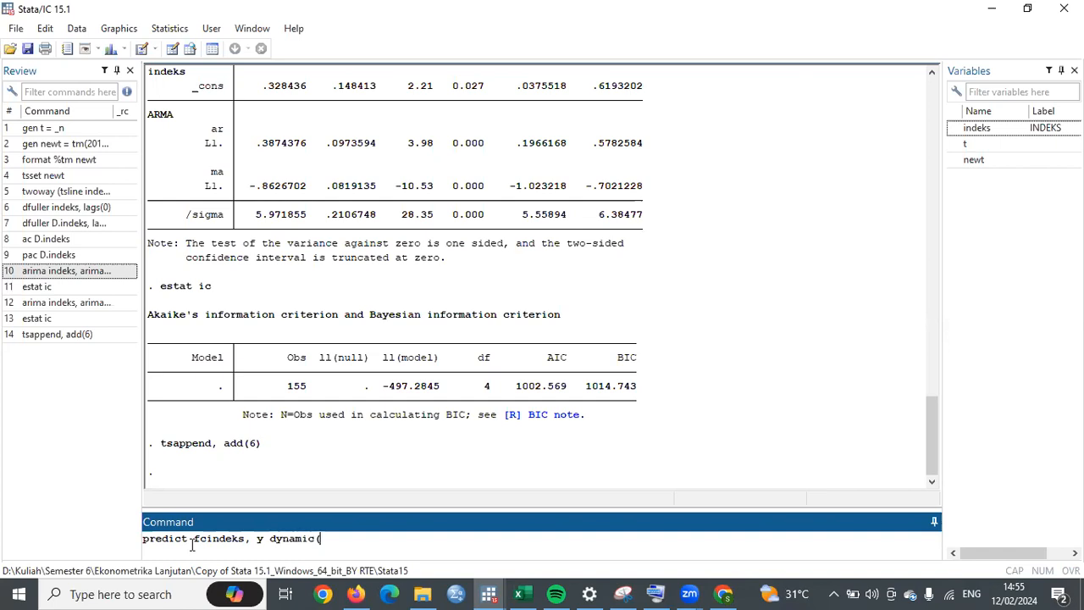
{"action": "type", "text": "tm("}
{"action": "type", "text": "2023m1))"}
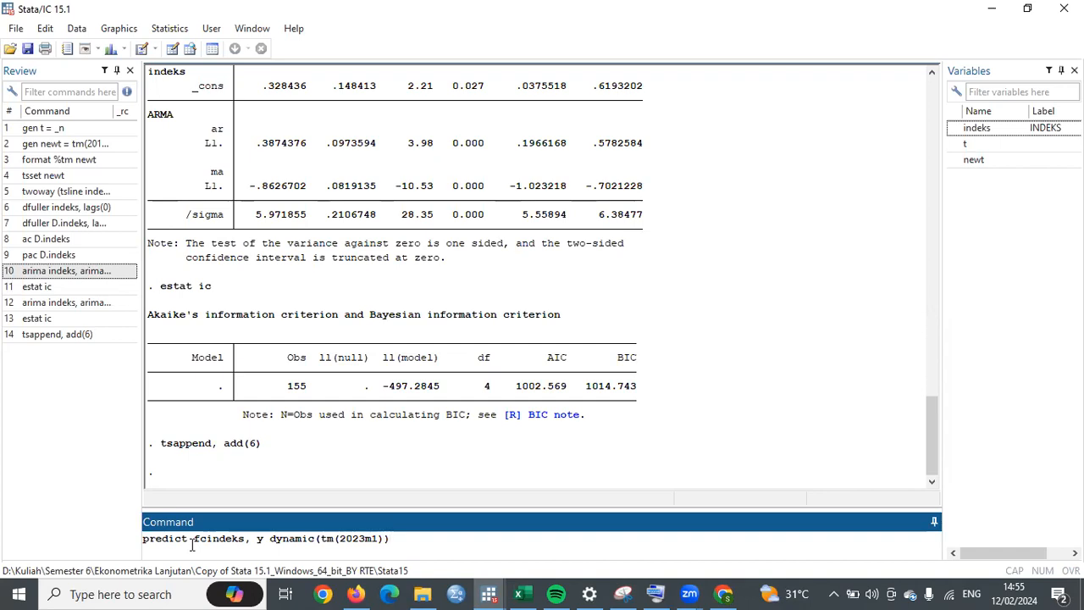
{"action": "key", "text": "Return"}
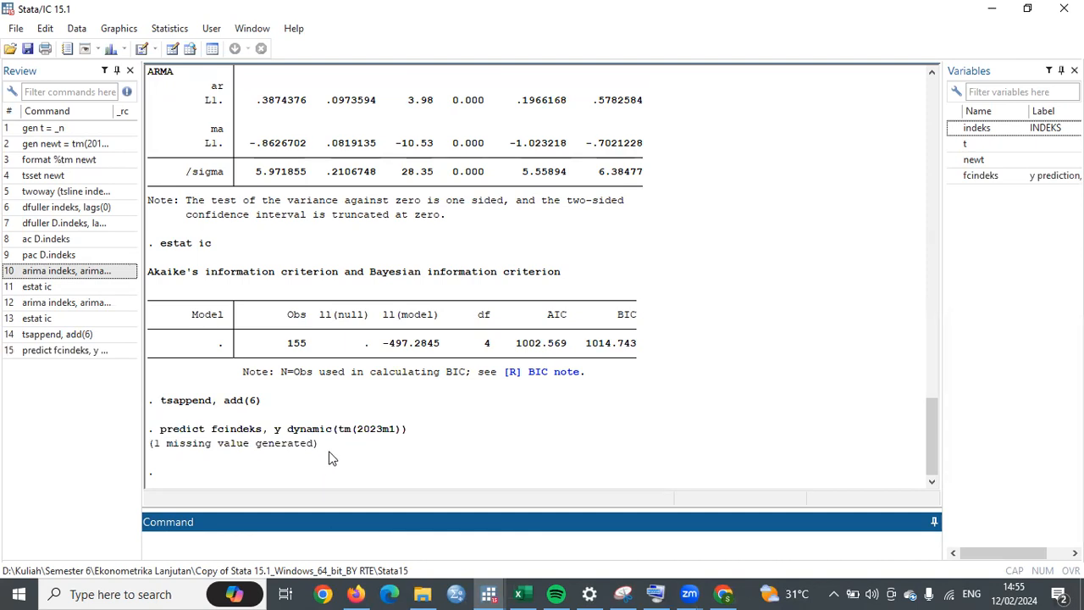
Add a time-series line plot of fcindeks to the existing indeks plot, draw the combined graph and close it.
{"action": "left_click", "coordinate": [159, 31]}
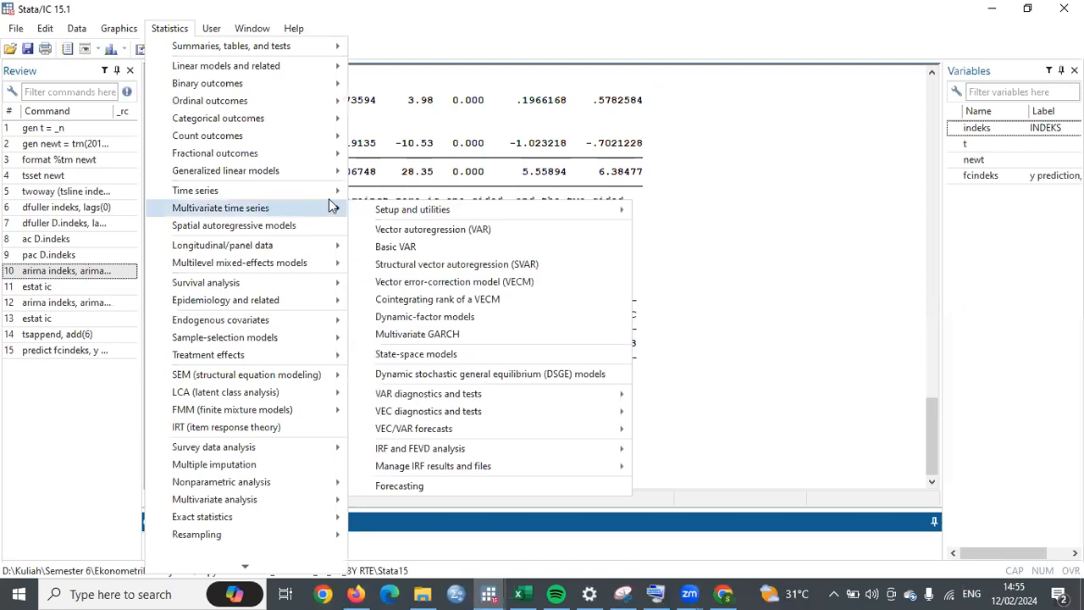
{"action": "mouse_move", "coordinate": [334, 198]}
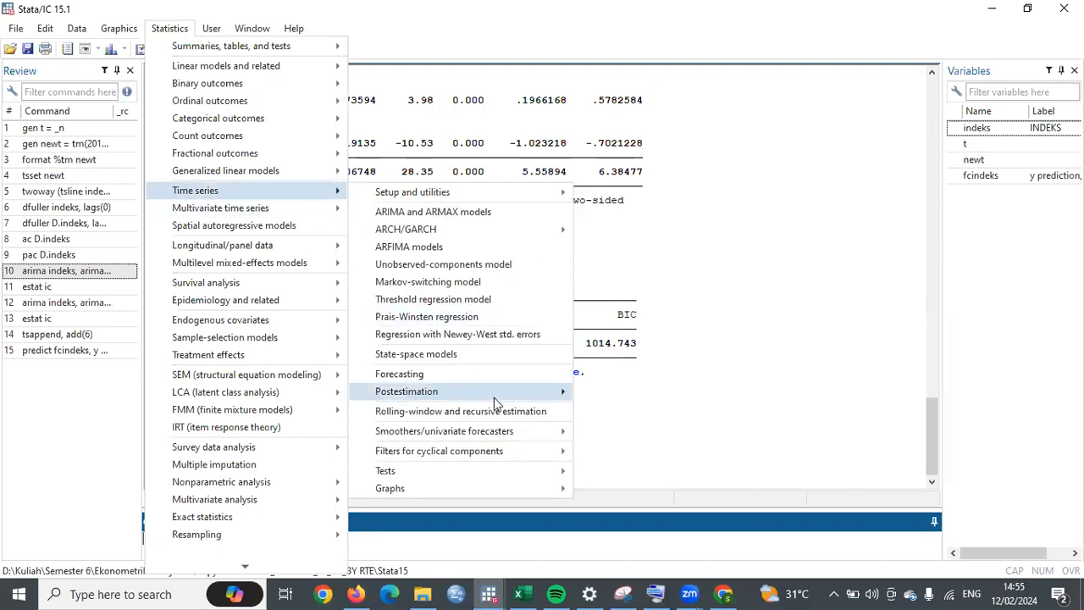
{"action": "mouse_move", "coordinate": [542, 488]}
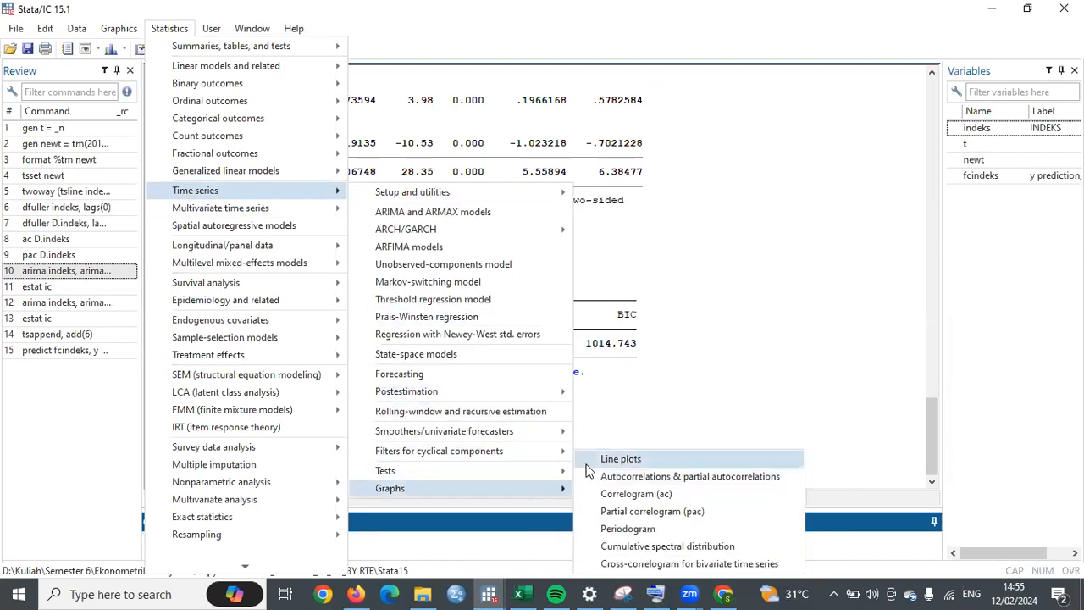
{"action": "left_click", "coordinate": [587, 458]}
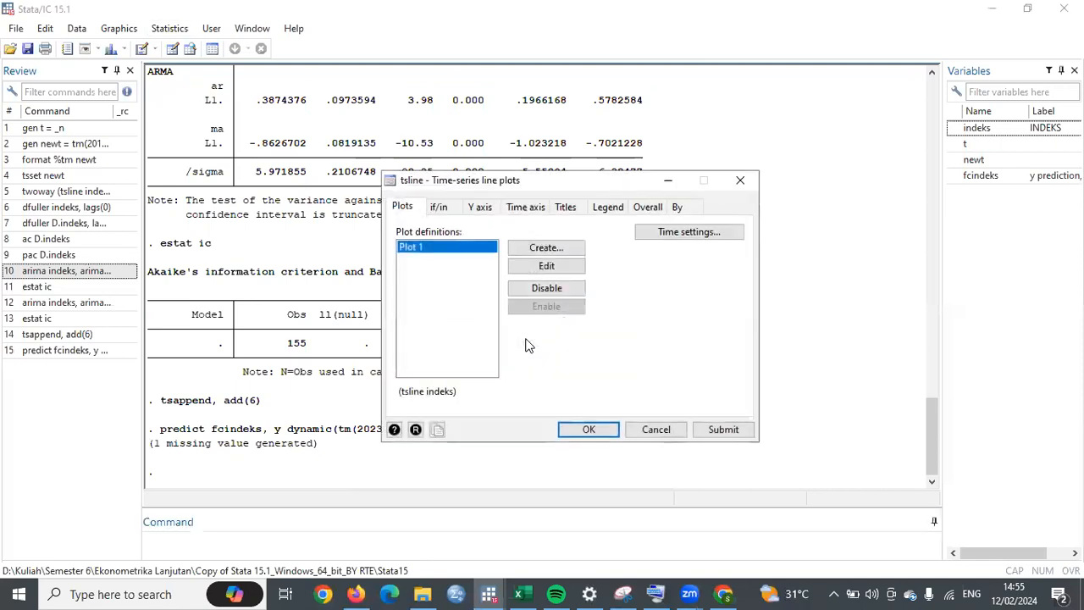
{"action": "left_click", "coordinate": [542, 248]}
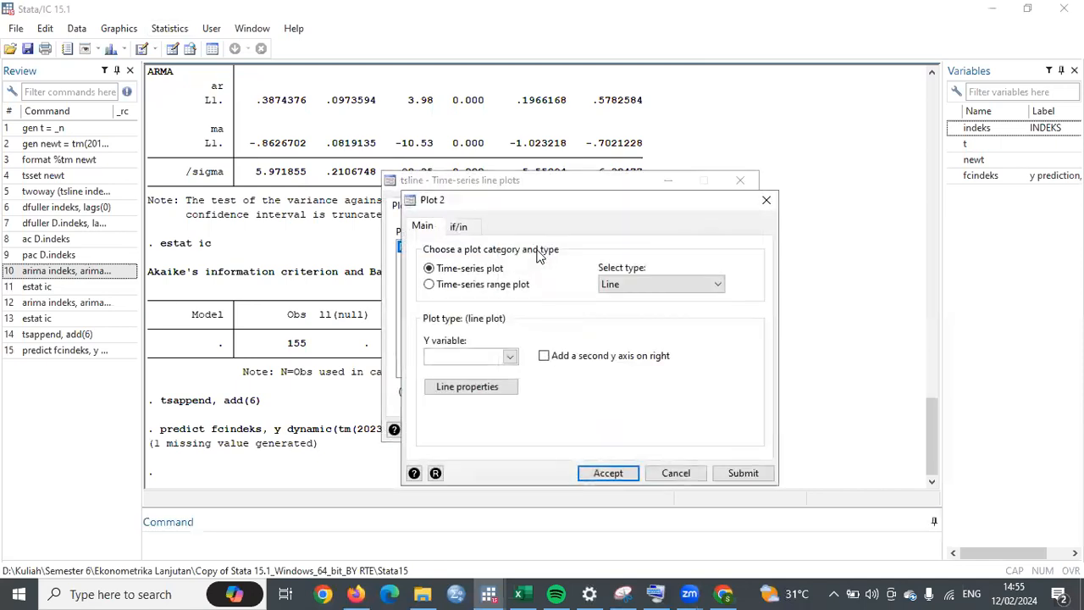
{"action": "left_click", "coordinate": [510, 356]}
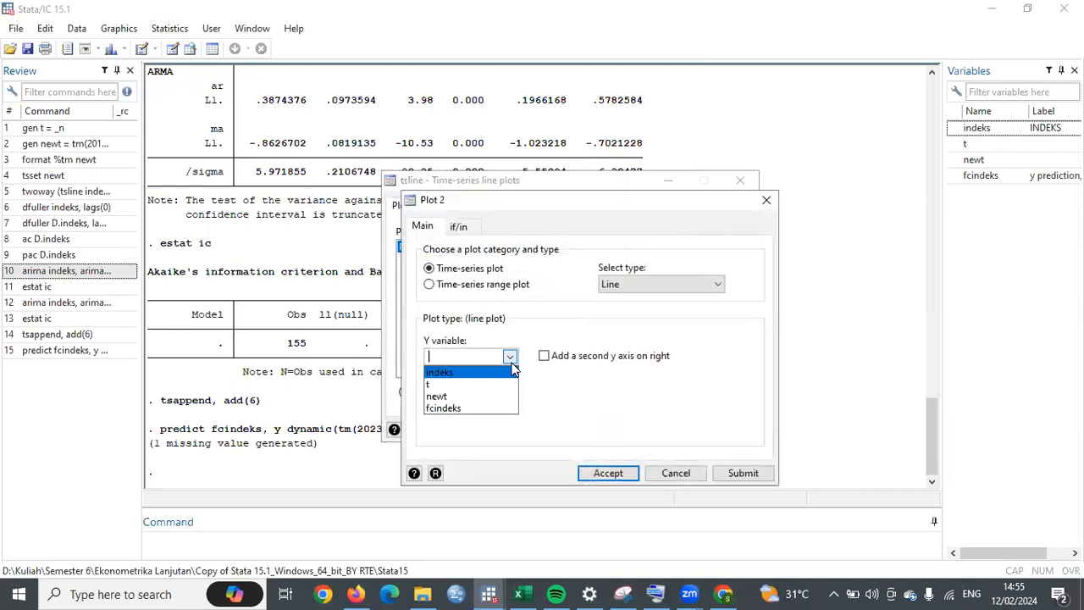
{"action": "left_click", "coordinate": [474, 408]}
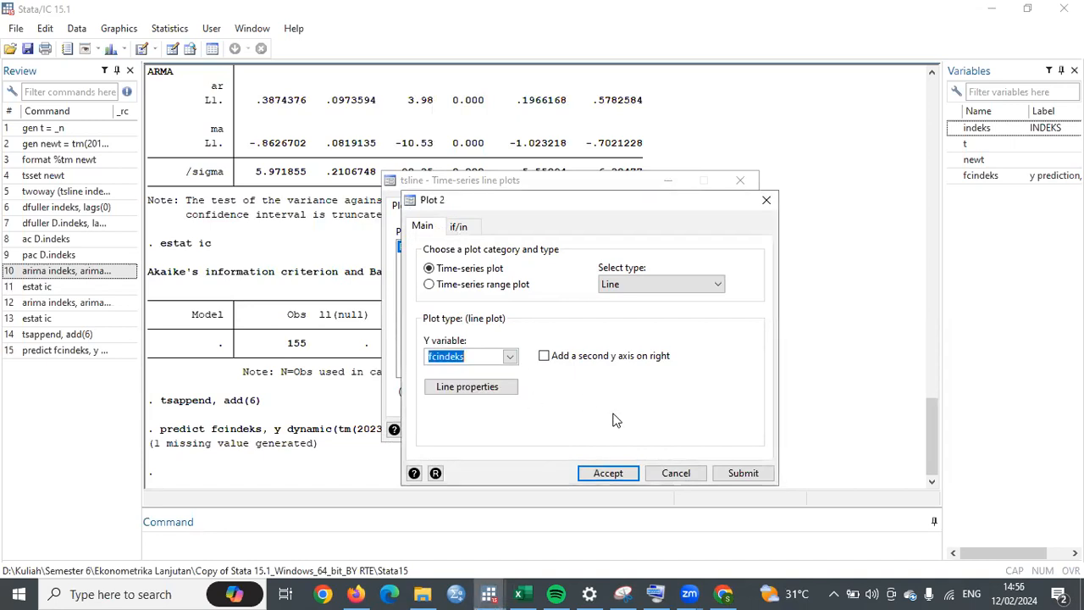
{"action": "left_click", "coordinate": [617, 475]}
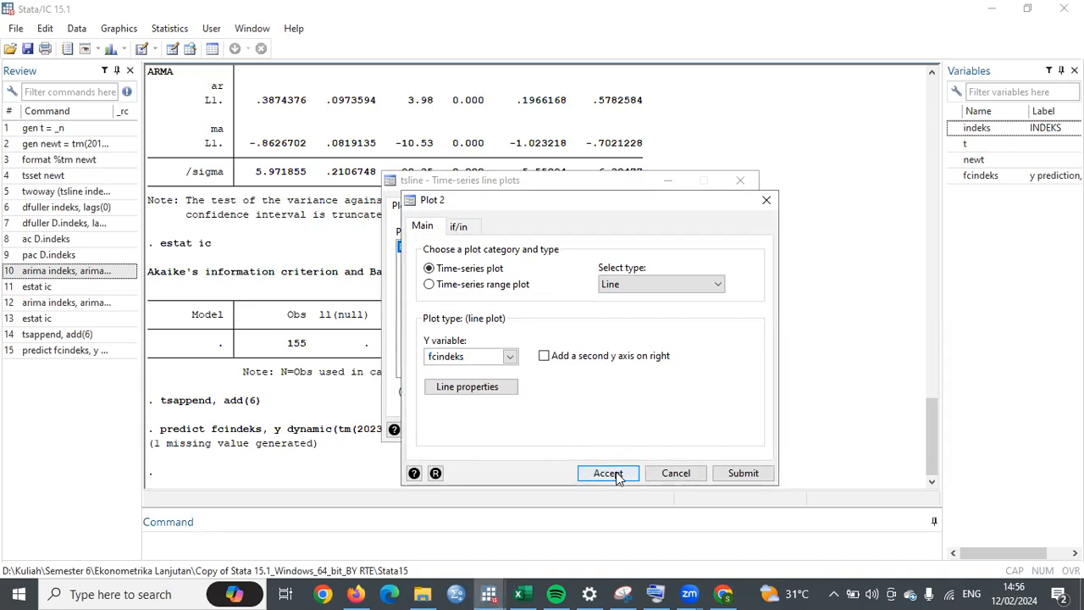
{"action": "left_click", "coordinate": [594, 432]}
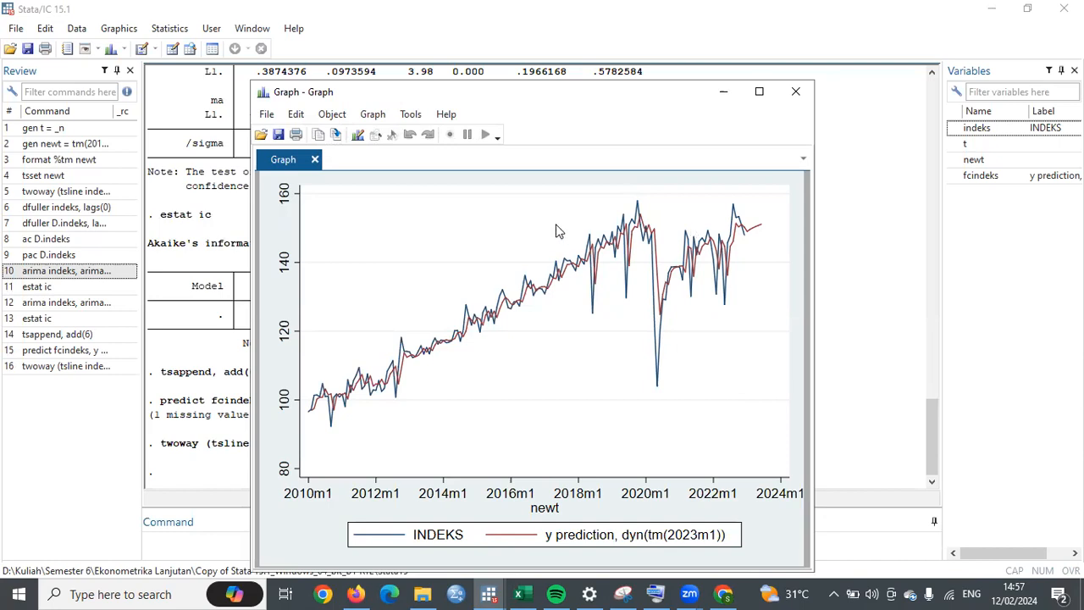
{"action": "left_click", "coordinate": [808, 83]}
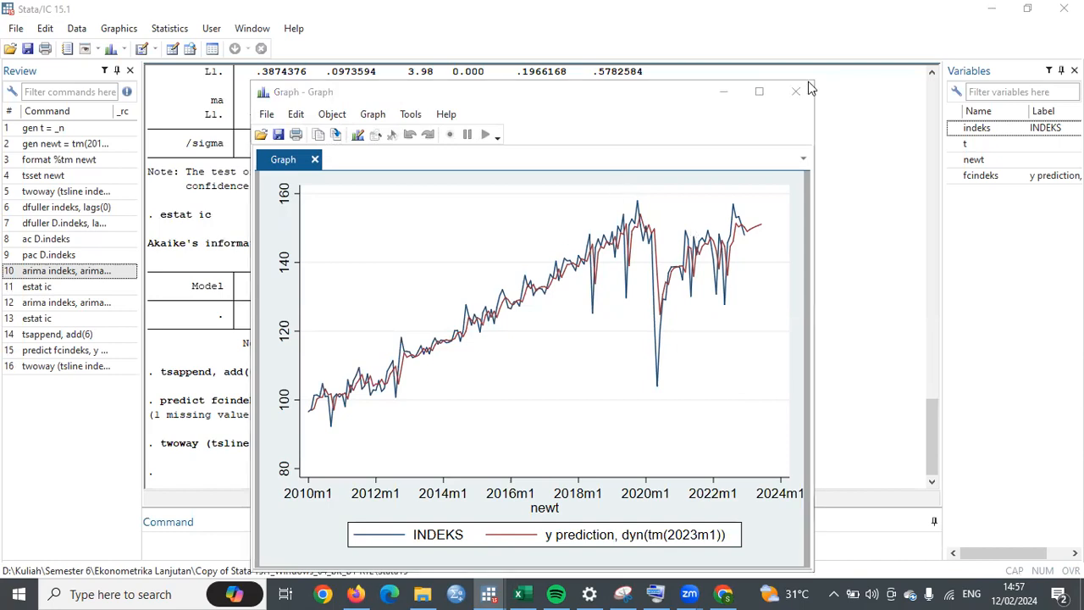